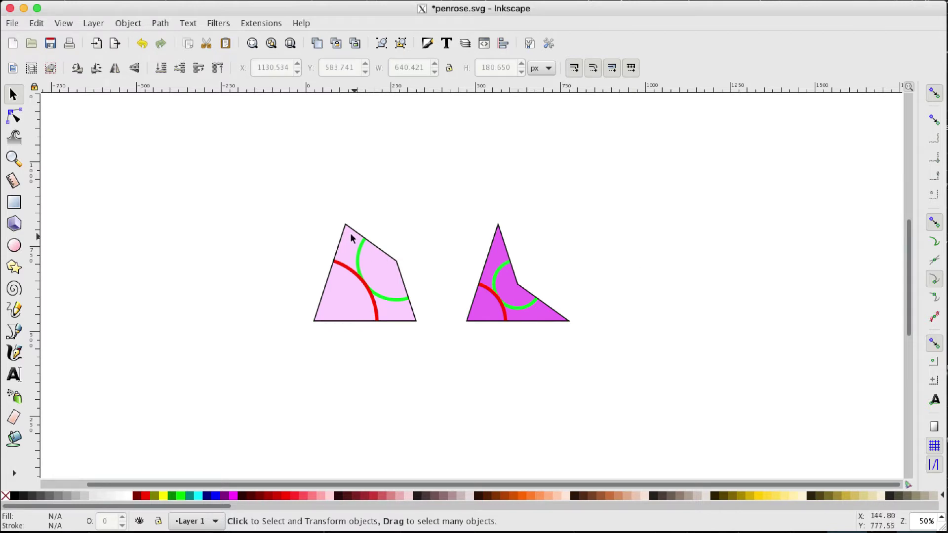
- Duplicate the kite and dart groups together and move the copies 900 px to the right of the originals
{"action": "left_click_drag", "start_coordinate": [280, 200], "coordinate": [630, 378]}
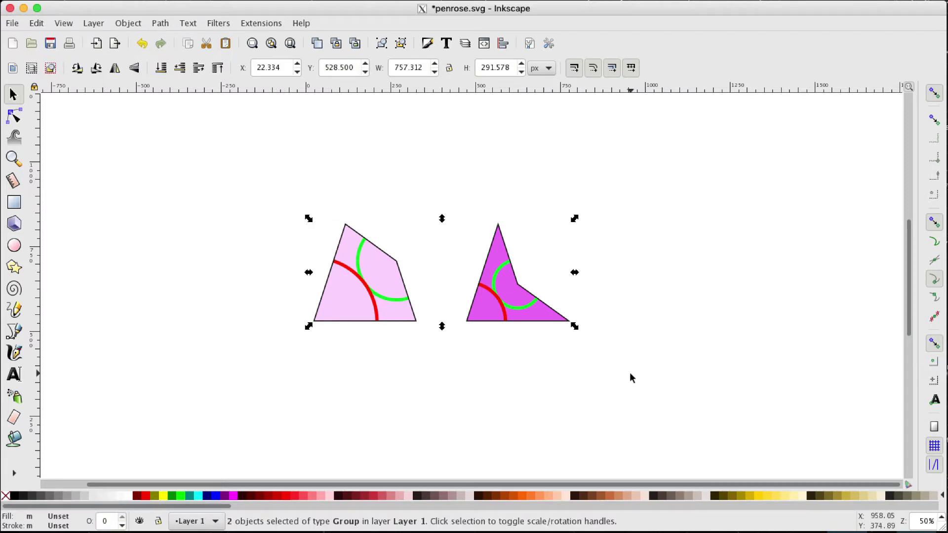
{"action": "key", "text": "ctrl+d"}
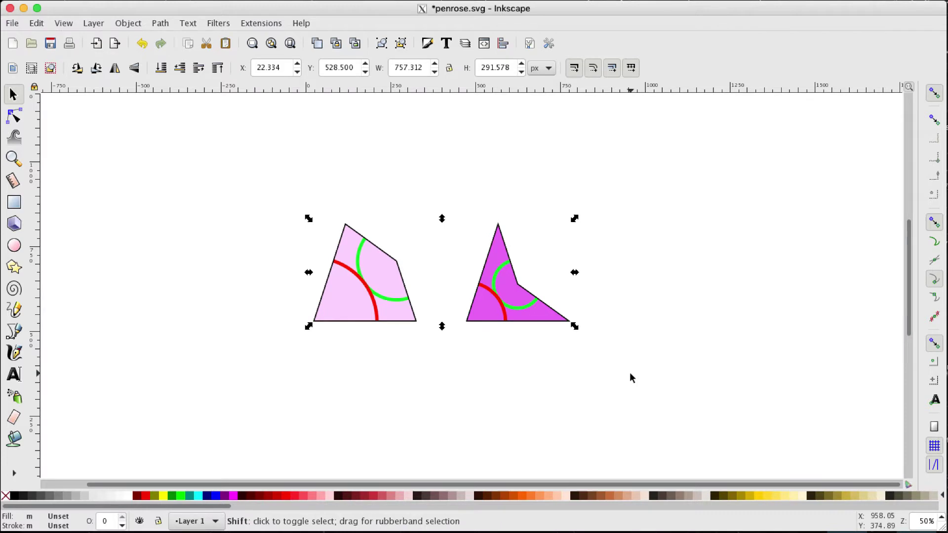
{"action": "key", "text": "shift+Right"}
{"action": "key", "text": "shift+Right"}
{"action": "key", "text": "shift+Right"}
{"action": "key", "text": "shift+Right"}
{"action": "key", "text": "shift+Right"}
{"action": "key", "text": "shift+Right"}
{"action": "key", "text": "shift+Right"}
{"action": "key", "text": "shift+Right"}
{"action": "key", "text": "shift+Right"}
{"action": "key", "text": "shift+Right"}
{"action": "key", "text": "shift+Right"}
{"action": "key", "text": "shift+Right"}
{"action": "key", "text": "shift+Right"}
{"action": "key", "text": "shift+Right"}
{"action": "key", "text": "shift+Right"}
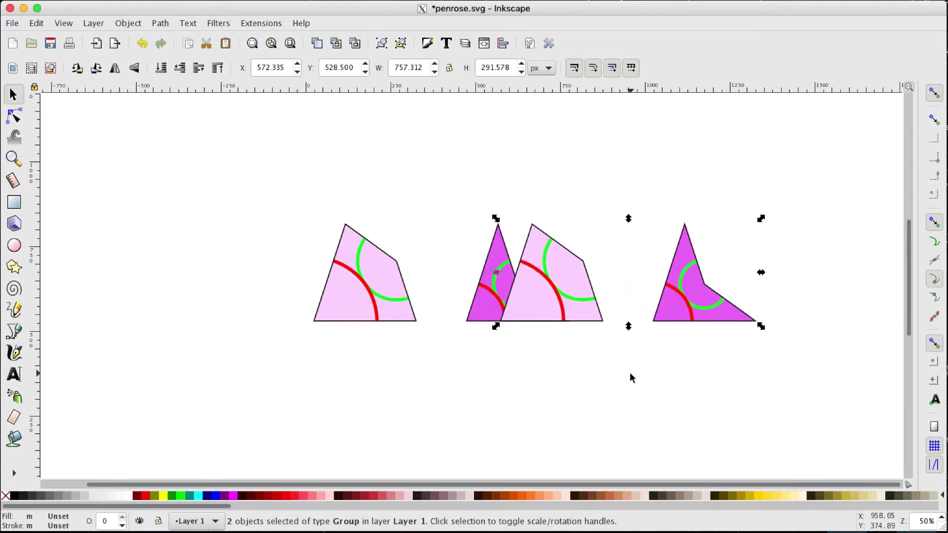
{"action": "key", "text": "shift+Right"}
{"action": "key", "text": "shift+Right"}
{"action": "key", "text": "shift+Right"}
{"action": "scroll", "coordinate": [629, 373], "scroll_direction": "right", "scroll_amount": 10}
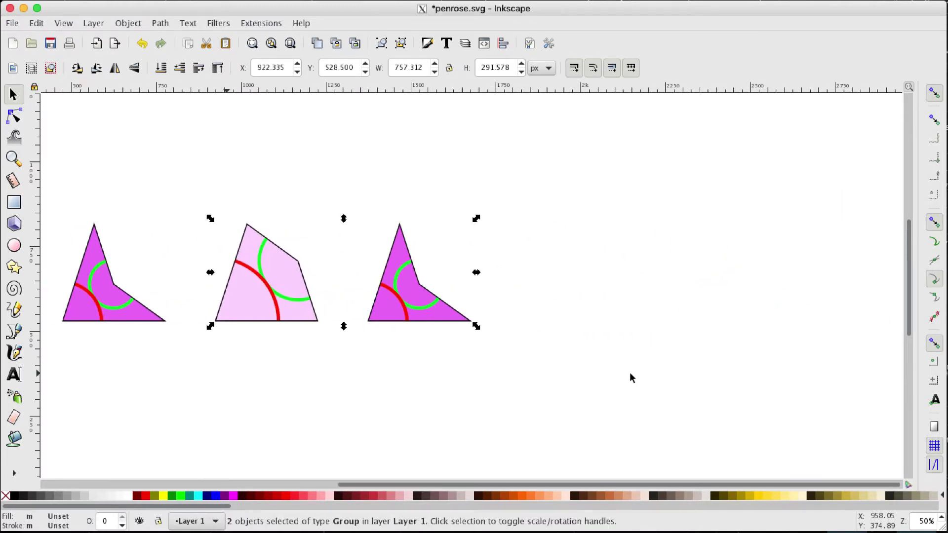
- Scale the duplicated kite and dart proportionally to 61.803%, applying the transform to each object separately
{"action": "left_click", "coordinate": [121, 25]}
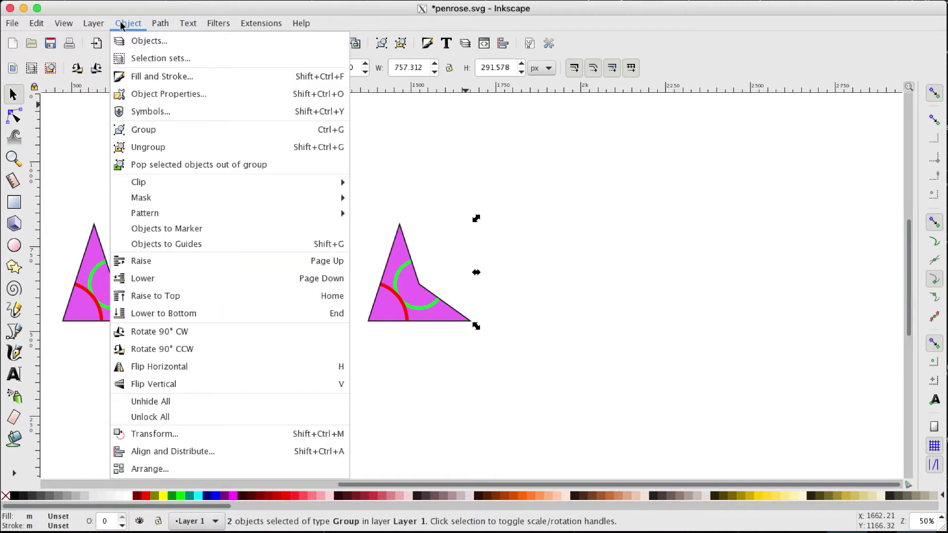
{"action": "left_click", "coordinate": [182, 436]}
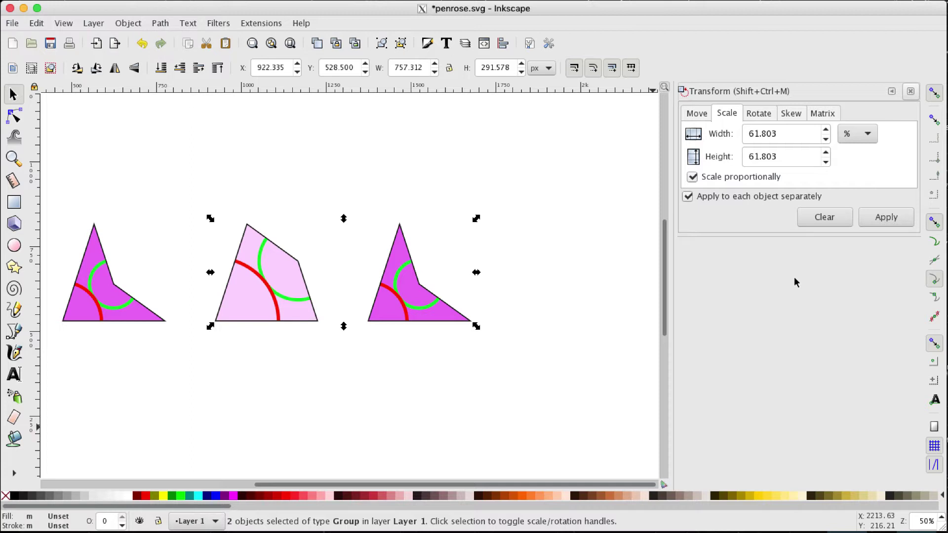
{"action": "left_click", "coordinate": [888, 218]}
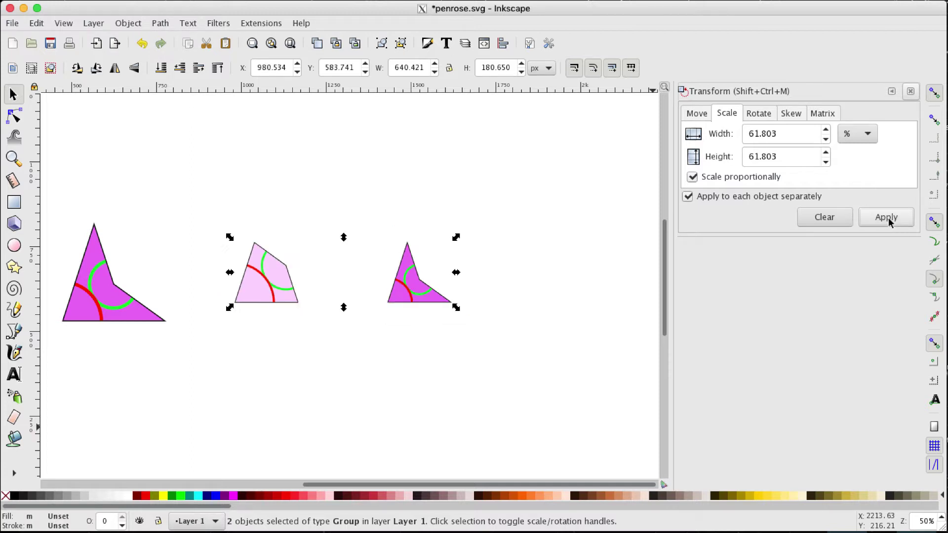
{"action": "left_click", "coordinate": [316, 387]}
{"action": "scroll", "coordinate": [316, 393], "scroll_direction": "down", "scroll_amount": 1}
{"action": "scroll", "coordinate": [316, 392], "scroll_direction": "left", "scroll_amount": 5}
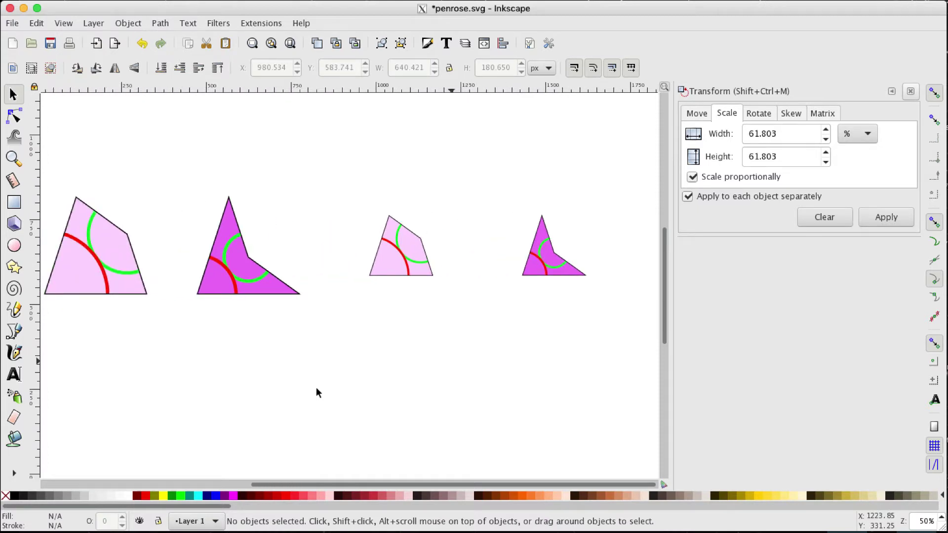
{"action": "scroll", "coordinate": [316, 392], "scroll_direction": "left", "scroll_amount": 1}
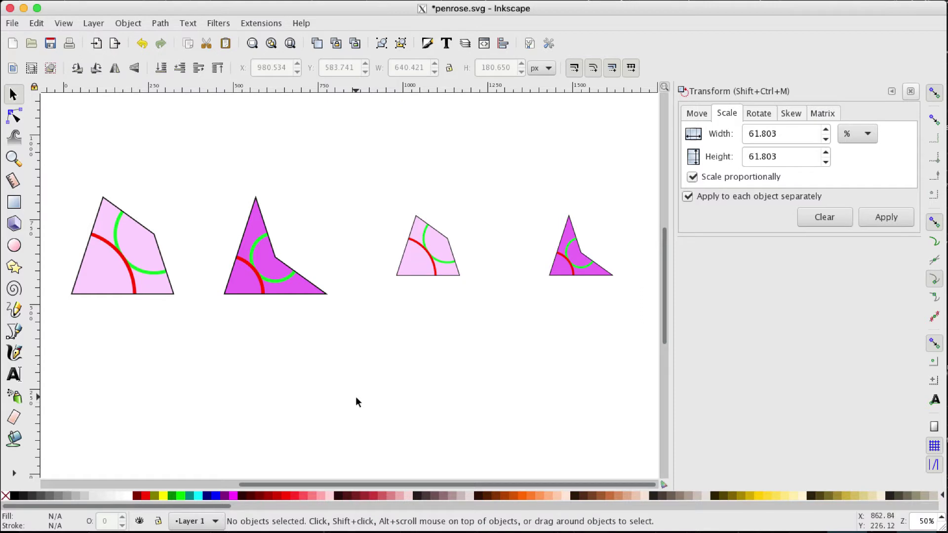
- Ungroup the small kite into its separate paths
{"action": "left_click_drag", "start_coordinate": [385, 294], "coordinate": [490, 199]}
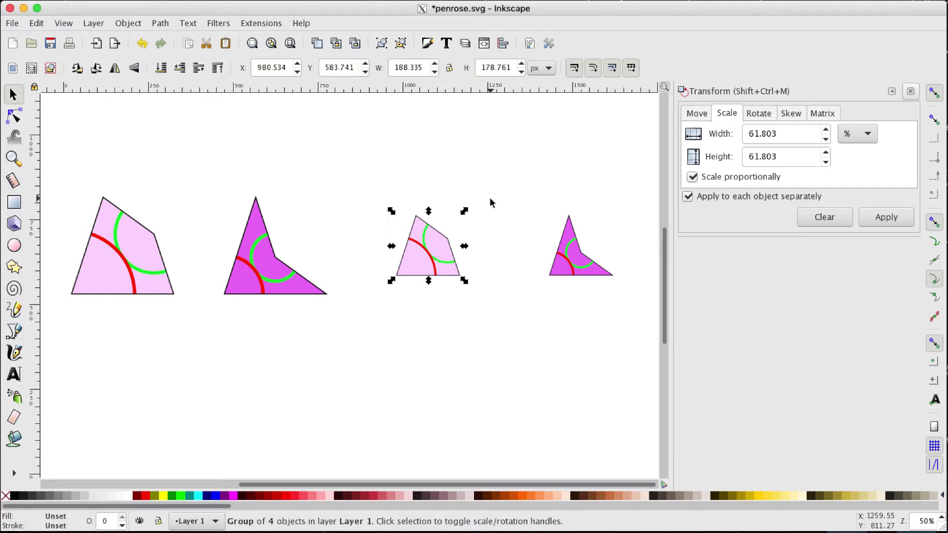
{"action": "key", "text": "ctrl"}
{"action": "key", "text": "shift"}
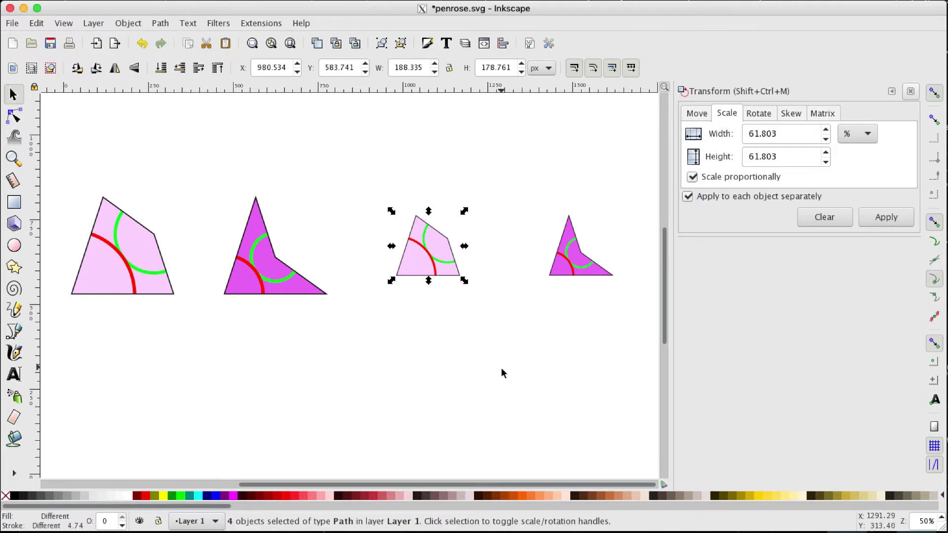
- Recolour the small kite's background path with a pale blue flat fill, about d3dbffff
{"action": "left_click", "coordinate": [502, 369]}
{"action": "left_click", "coordinate": [416, 262]}
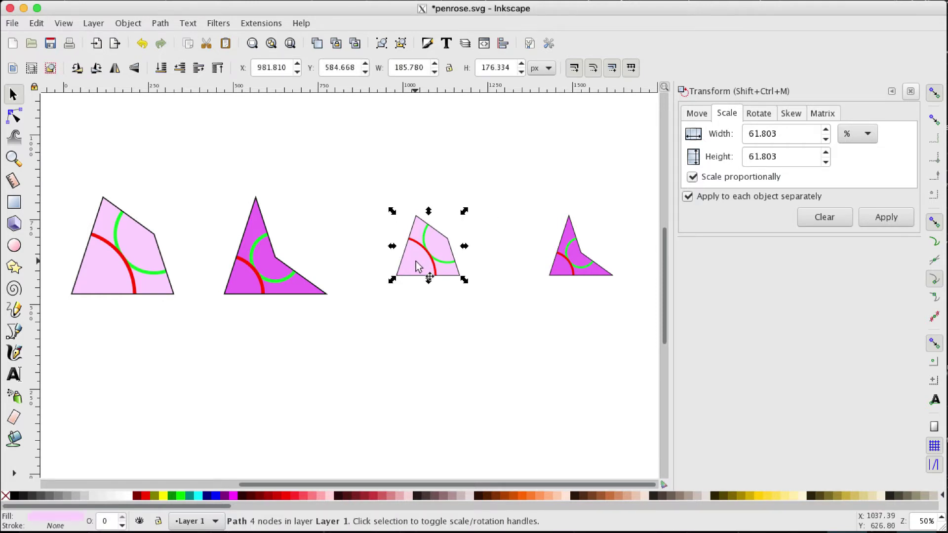
{"action": "key", "text": "shift+Left"}
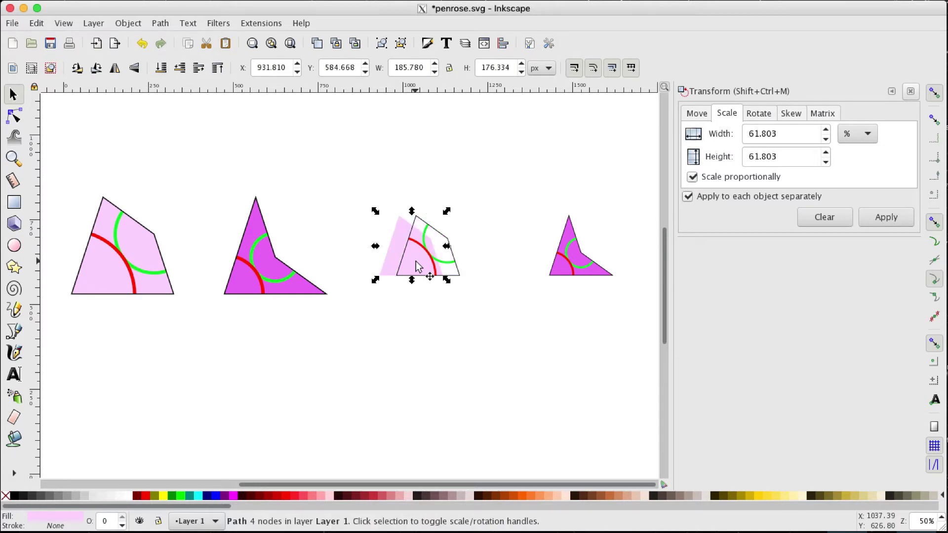
{"action": "left_click", "coordinate": [124, 21]}
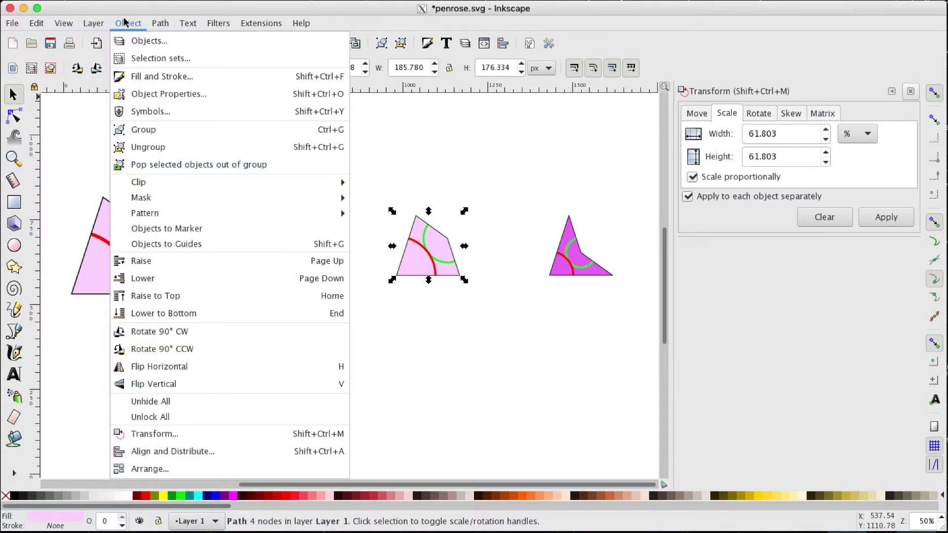
{"action": "left_click", "coordinate": [134, 76]}
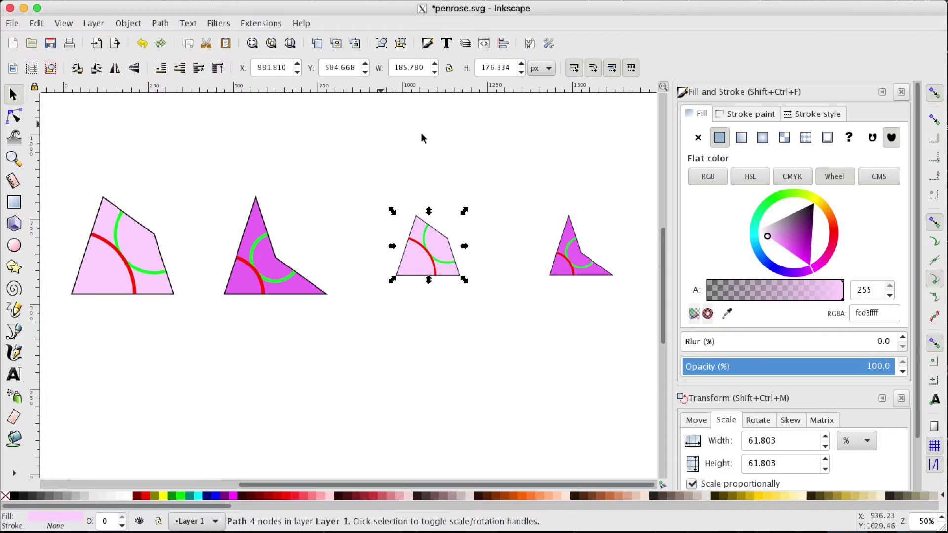
{"action": "left_click_drag", "start_coordinate": [812, 269], "coordinate": [769, 262]}
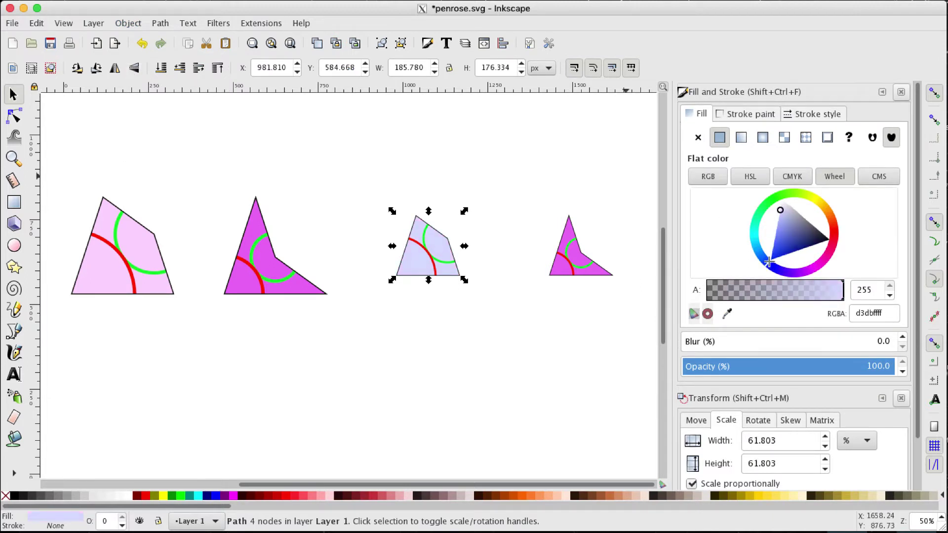
- Group all four paths of the pale blue small kite
{"action": "left_click", "coordinate": [461, 324]}
{"action": "left_click_drag", "start_coordinate": [376, 297], "coordinate": [481, 203]}
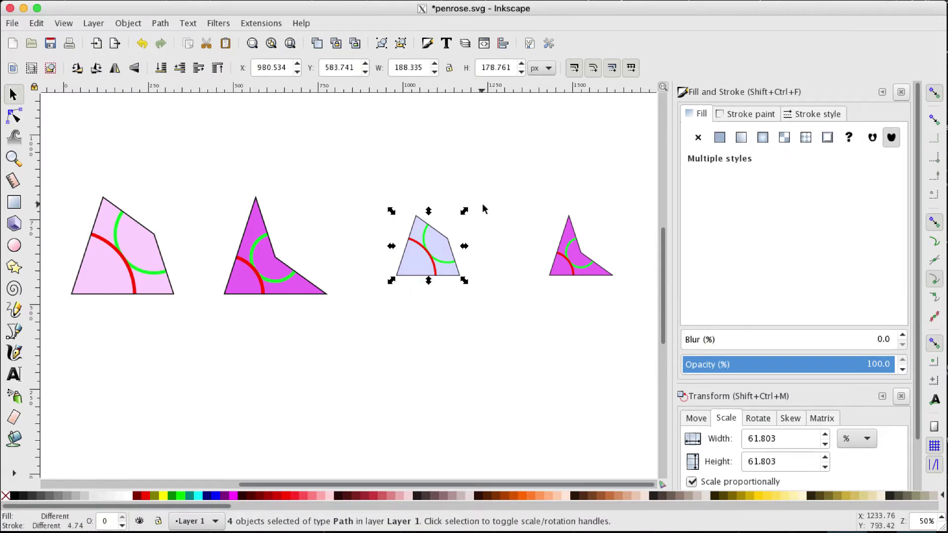
{"action": "key", "text": "ctrl+g"}
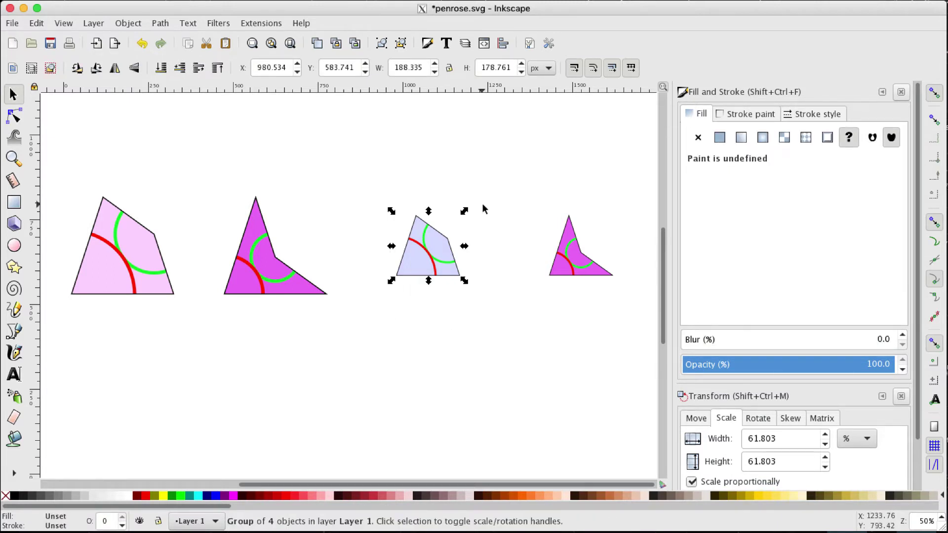
- Ungroup the small dart into its separate paths
{"action": "scroll", "coordinate": [563, 317], "scroll_direction": "right", "scroll_amount": 5}
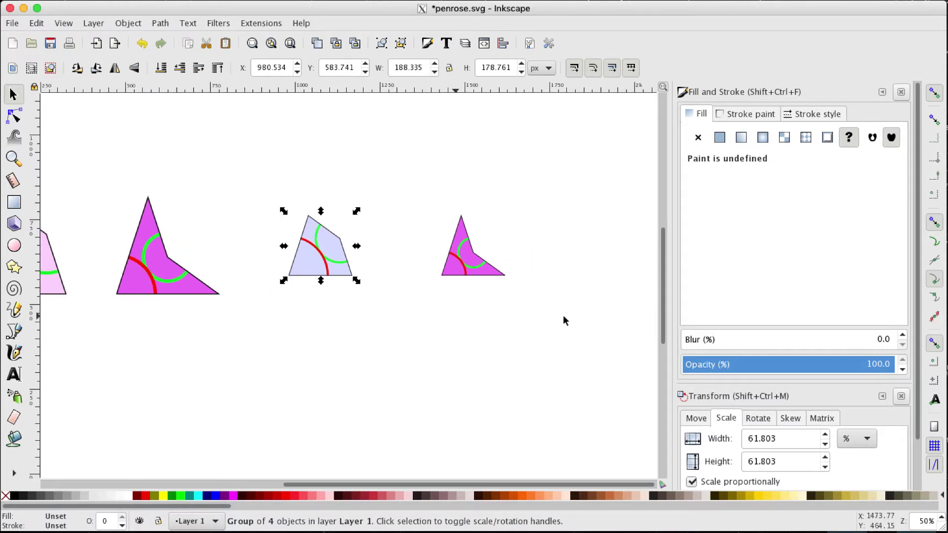
{"action": "key", "text": "plus"}
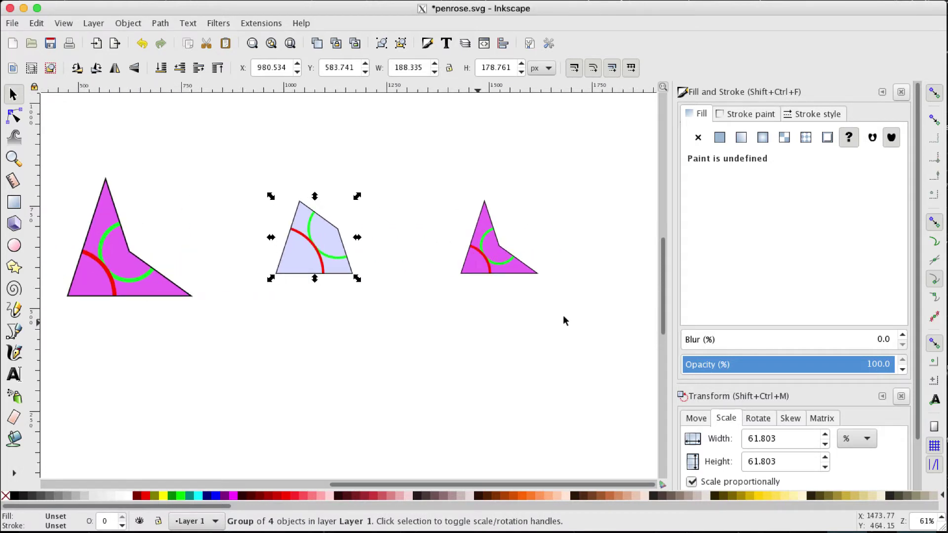
{"action": "scroll", "coordinate": [565, 320], "scroll_direction": "right", "scroll_amount": 3}
{"action": "left_click", "coordinate": [443, 256]}
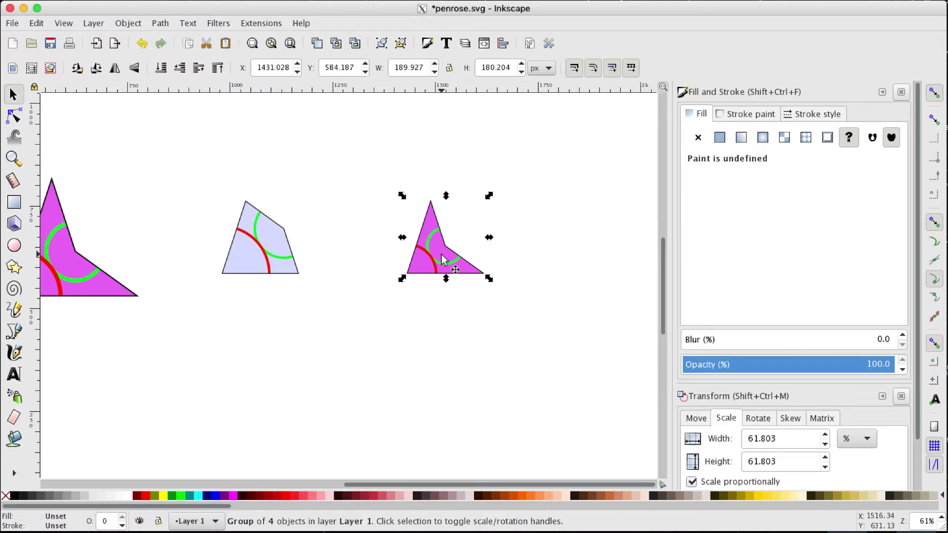
{"action": "key", "text": "ctrl+shift+g"}
{"action": "left_click", "coordinate": [465, 339]}
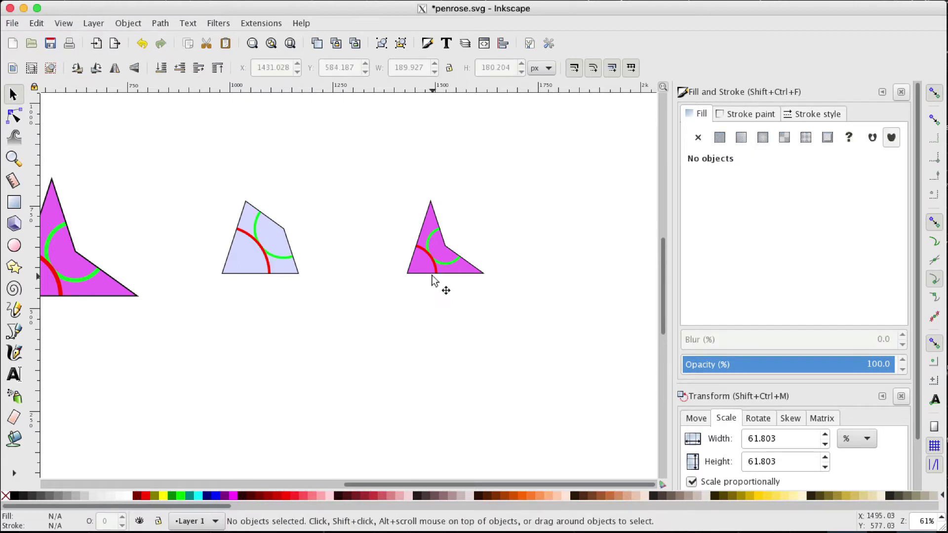
- Recolour the small dart's background path with a blue-violet flat fill, about 7269f5ff
{"action": "left_click", "coordinate": [421, 266]}
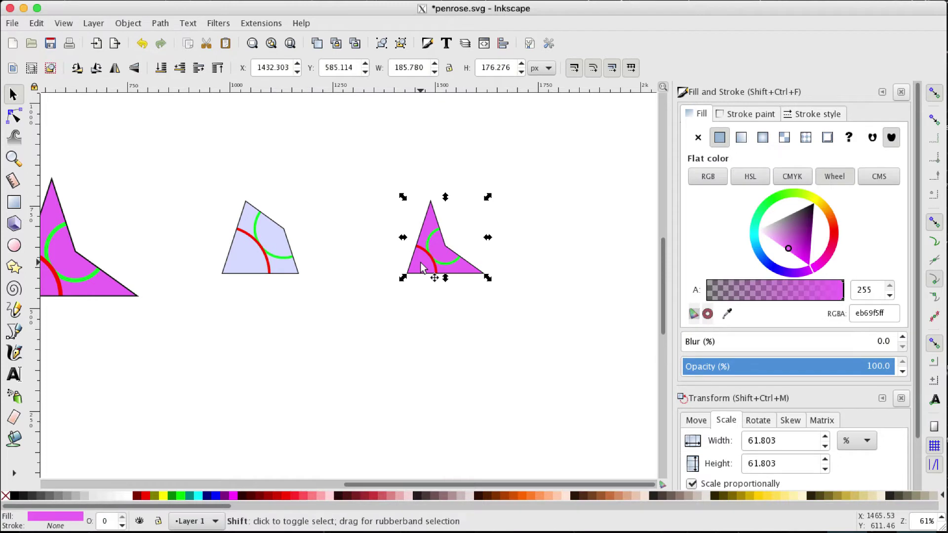
{"action": "key", "text": "shift+Left"}
{"action": "key", "text": "shift+Right"}
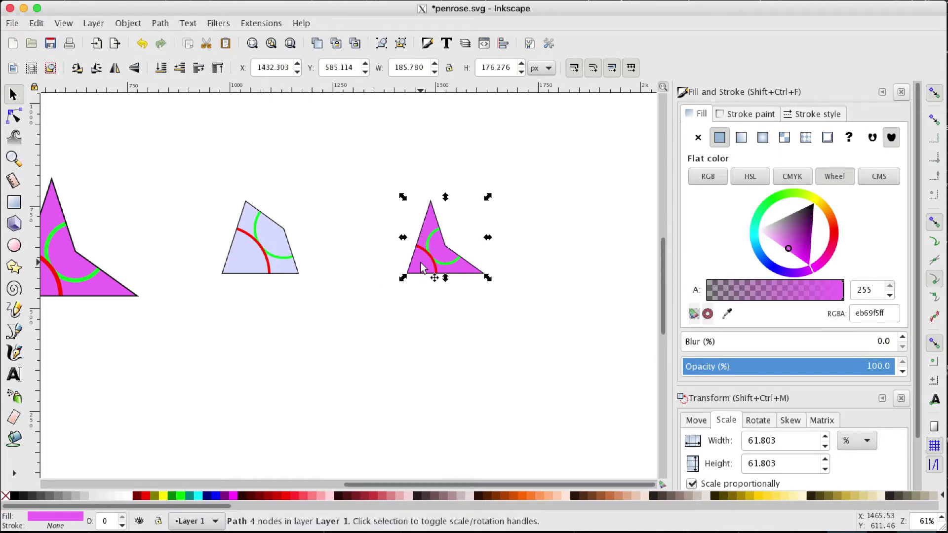
{"action": "left_click_drag", "start_coordinate": [811, 269], "coordinate": [777, 271]}
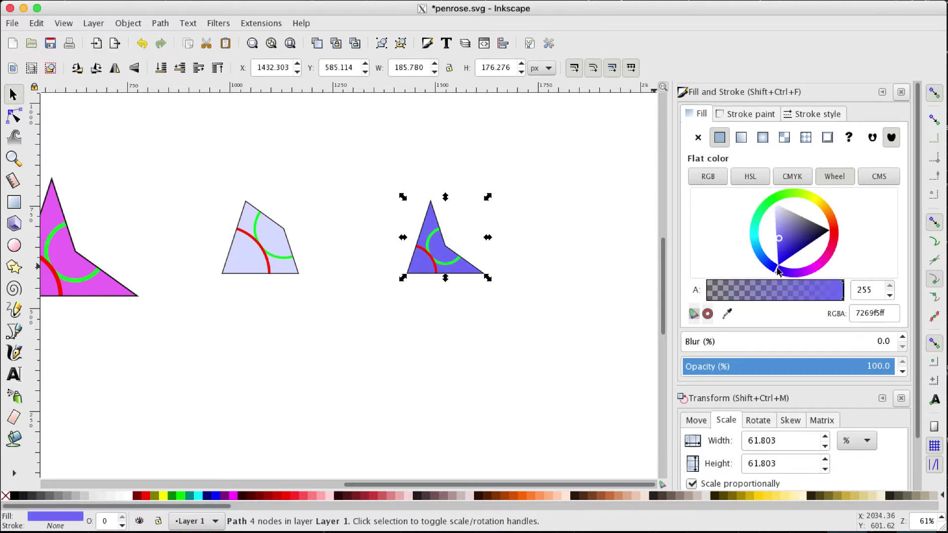
- Group all four paths of the blue-violet small dart
{"action": "left_click", "coordinate": [379, 320]}
{"action": "left_click_drag", "start_coordinate": [370, 300], "coordinate": [514, 183]}
{"action": "key", "text": "ctrl+g"}
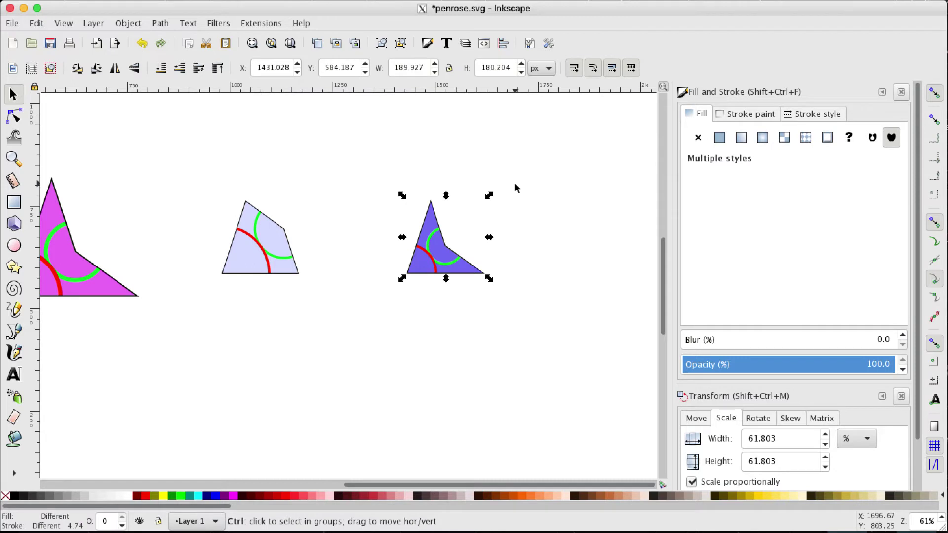
- Move the small dart about 195 px left so it sits closer to the small kite, and deselect it
{"action": "key", "text": "Left"}
{"action": "key", "text": "Left"}
{"action": "key", "text": "Left"}
{"action": "key", "text": "Left"}
{"action": "key", "text": "Left"}
{"action": "key", "text": "Left"}
{"action": "key", "text": "Left"}
{"action": "key", "text": "Left"}
{"action": "key", "text": "Left"}
{"action": "key", "text": "Left"}
{"action": "key", "text": "Left"}
{"action": "key", "text": "Left"}
{"action": "key", "text": "Left"}
{"action": "key", "text": "Left"}
{"action": "key", "text": "Left"}
{"action": "key", "text": "Left"}
{"action": "key", "text": "Left"}
{"action": "key", "text": "Left"}
{"action": "key", "text": "Left"}
{"action": "key", "text": "Left"}
{"action": "key", "text": "Left"}
{"action": "key", "text": "Left"}
{"action": "key", "text": "Left"}
{"action": "key", "text": "Left"}
{"action": "key", "text": "Left"}
{"action": "key", "text": "Left"}
{"action": "key", "text": "Left"}
{"action": "key", "text": "Left"}
{"action": "key", "text": "Left"}
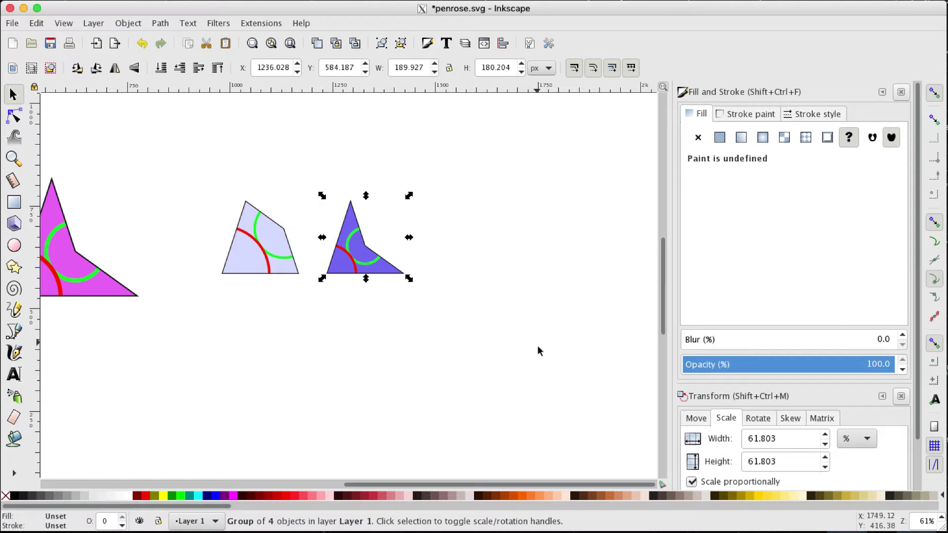
{"action": "left_click", "coordinate": [523, 359]}
- Duplicate the large pink kite and move the copy 400 px straight down below the original
{"action": "scroll", "coordinate": [523, 360], "scroll_direction": "left", "scroll_amount": 10}
{"action": "scroll", "coordinate": [523, 360], "scroll_direction": "down", "scroll_amount": 1}
{"action": "scroll", "coordinate": [523, 359], "scroll_direction": "right", "scroll_amount": 2}
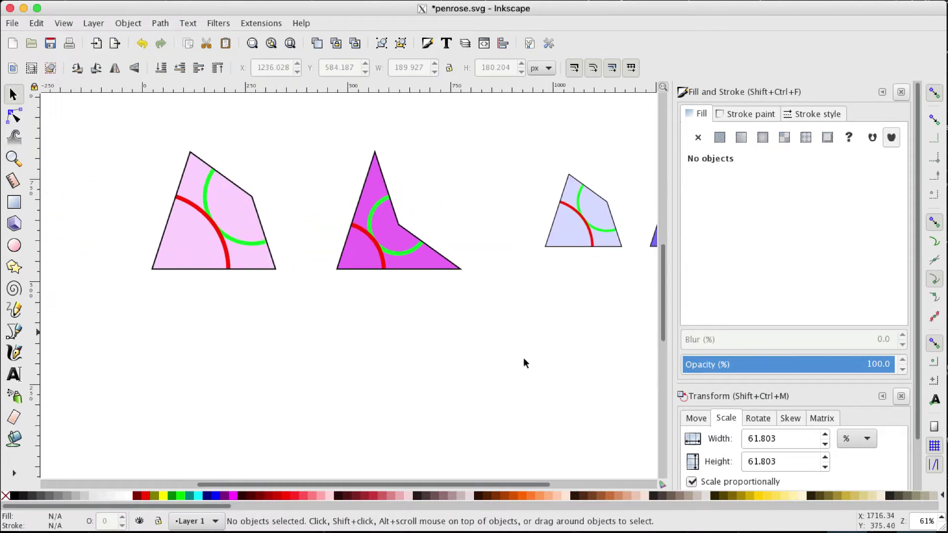
{"action": "scroll", "coordinate": [522, 360], "scroll_direction": "right", "scroll_amount": 1}
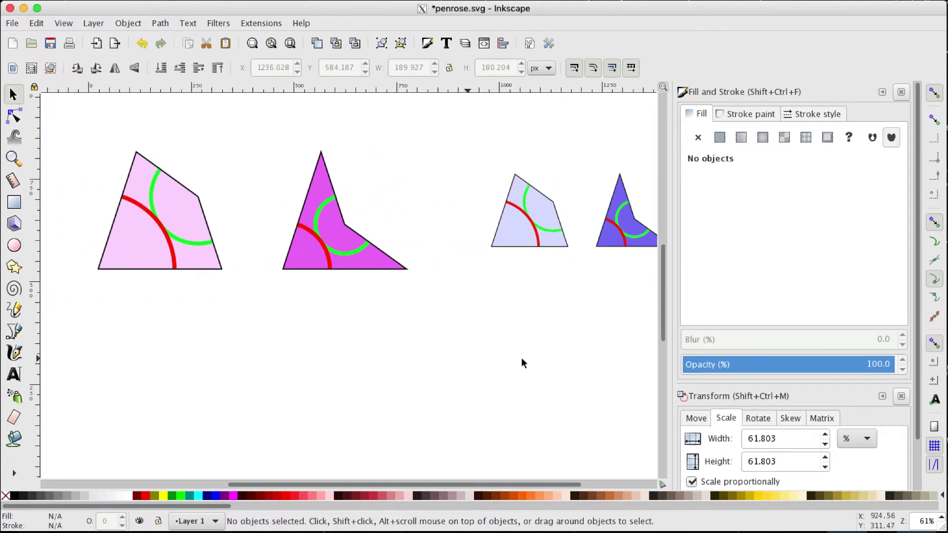
{"action": "left_click_drag", "start_coordinate": [68, 312], "coordinate": [255, 125]}
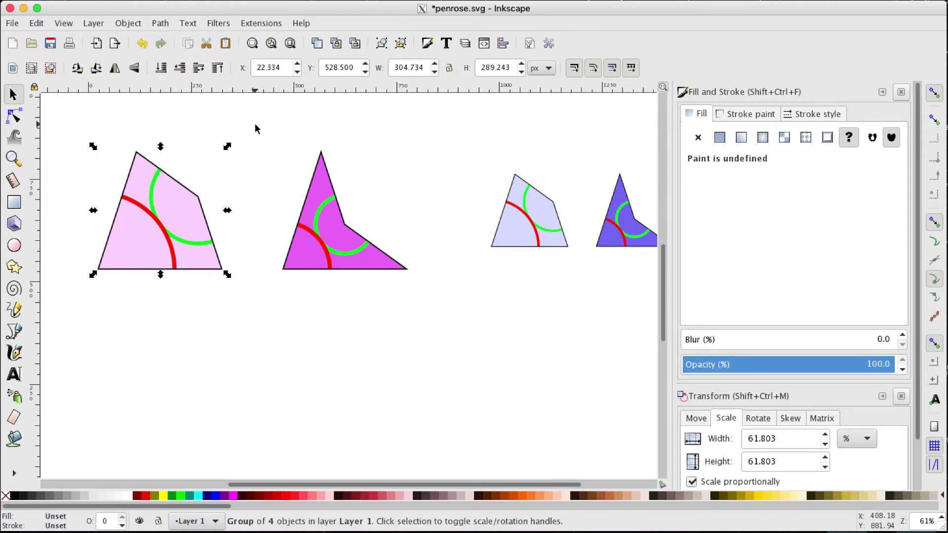
{"action": "key", "text": "ctrl+d"}
{"action": "key", "text": "shift+Down"}
{"action": "key", "text": "shift+Down"}
{"action": "key", "text": "shift+Down"}
{"action": "key", "text": "shift+Down"}
{"action": "key", "text": "shift+Down"}
{"action": "key", "text": "shift+Down"}
{"action": "key", "text": "shift+Down"}
{"action": "key", "text": "shift+Down"}
{"action": "key", "text": "shift+Down"}
{"action": "key", "text": "shift+Down"}
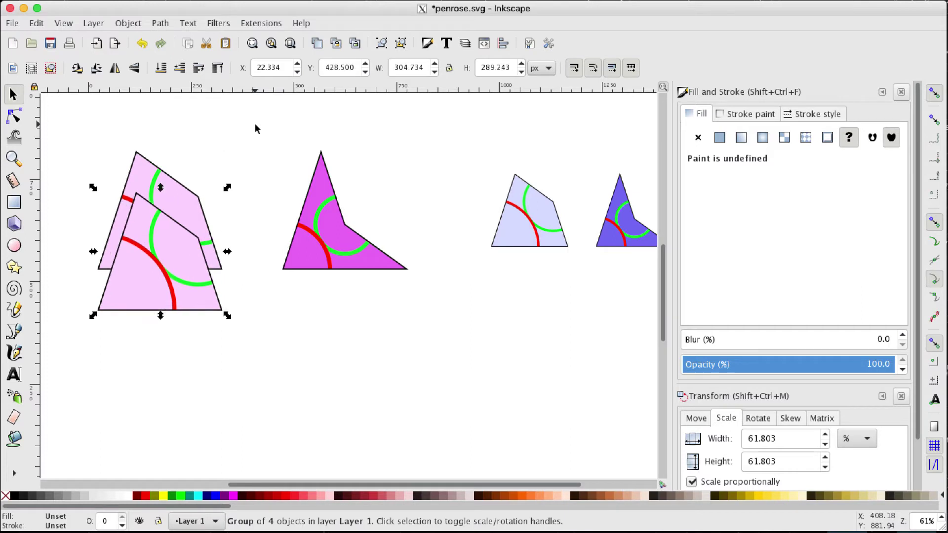
{"action": "key", "text": "shift+Down"}
{"action": "key", "text": "shift+Down"}
{"action": "key", "text": "shift+Down"}
{"action": "key", "text": "shift+Down"}
{"action": "key", "text": "shift+Down"}
{"action": "key", "text": "shift+Down"}
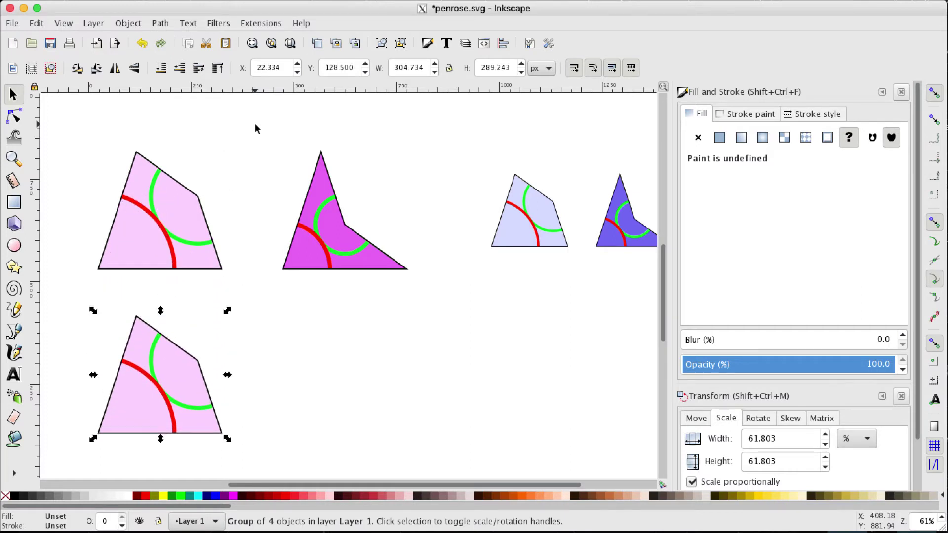
- Add a new layer named "locked" positioned below the current layer
{"action": "scroll", "coordinate": [255, 129], "scroll_direction": "down", "scroll_amount": 3}
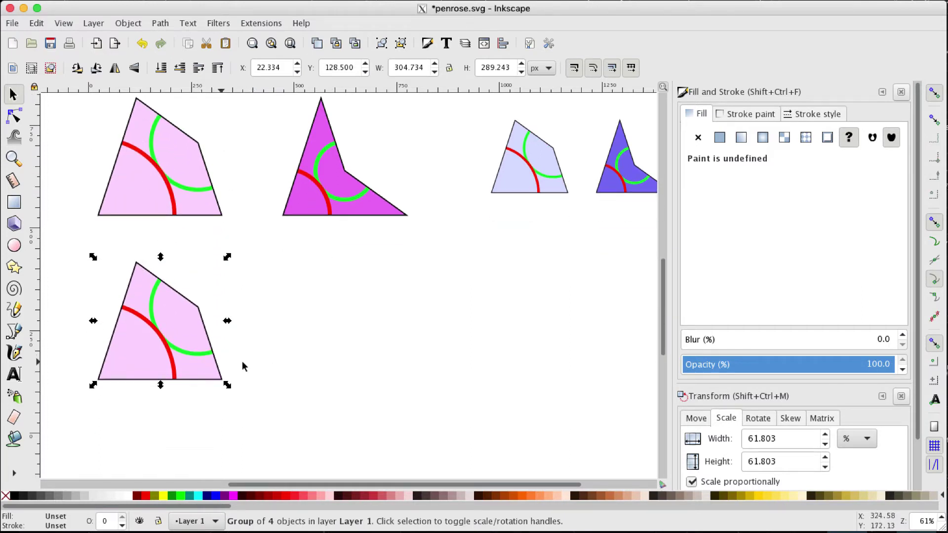
{"action": "left_click", "coordinate": [96, 27]}
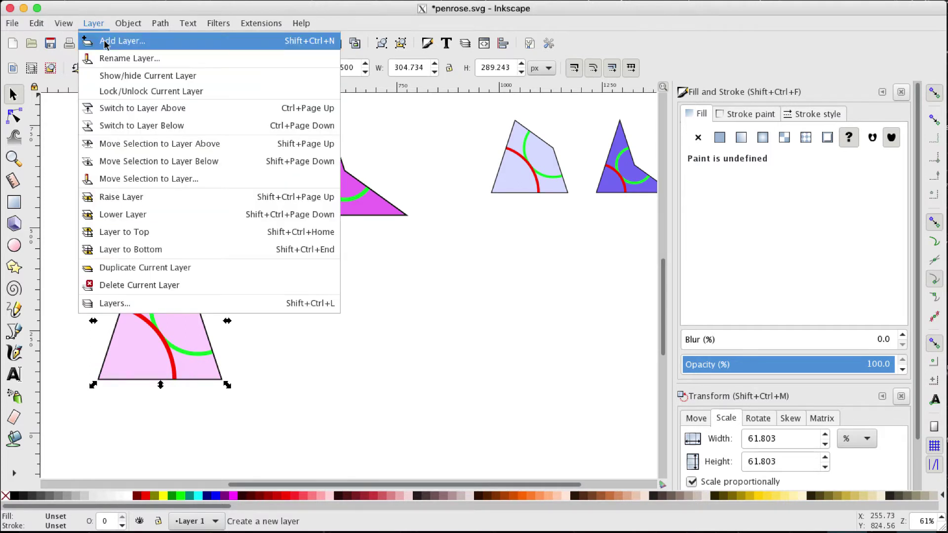
{"action": "left_click", "coordinate": [102, 39]}
{"action": "left_click", "coordinate": [506, 290]}
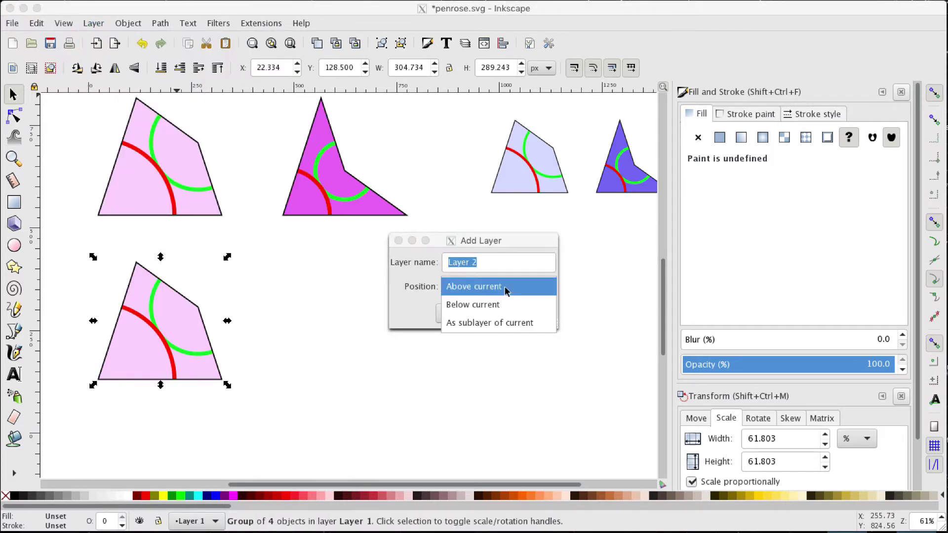
{"action": "left_click", "coordinate": [506, 307]}
{"action": "key", "text": "shift+Tab"}
{"action": "key", "text": "BackSpace"}
{"action": "type", "text": "locked"}
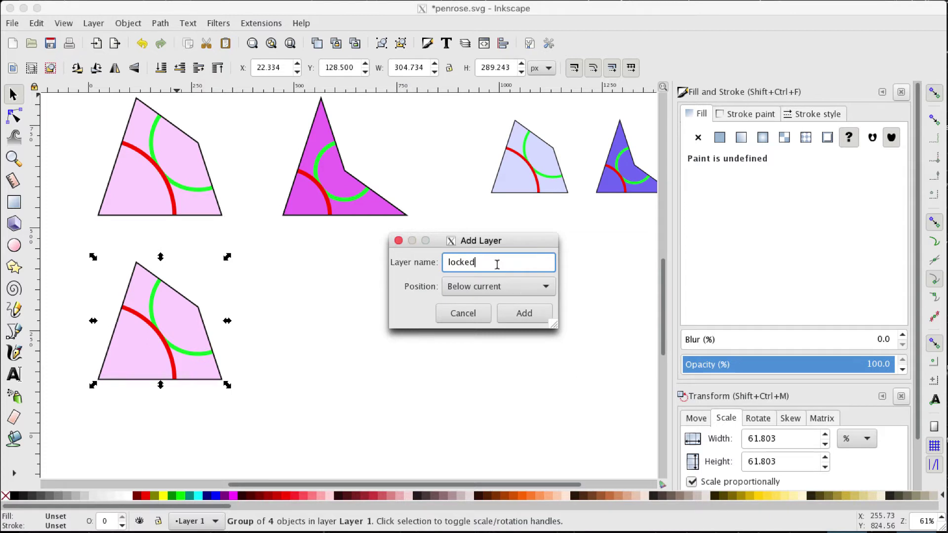
{"action": "left_click", "coordinate": [513, 313]}
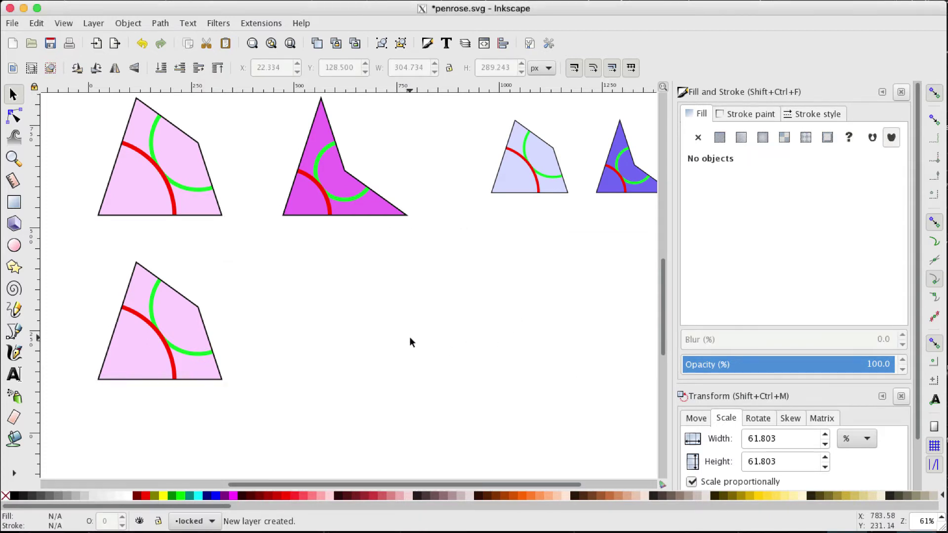
- Move the lower pink kite copy onto the "locked" layer beneath, lock that layer and deselect the kite
{"action": "left_click", "coordinate": [181, 320]}
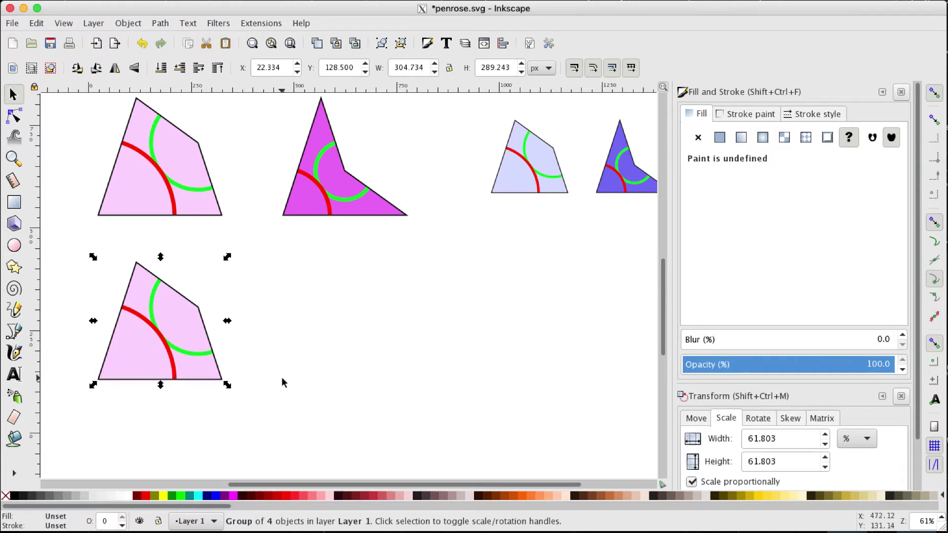
{"action": "left_click", "coordinate": [128, 23]}
{"action": "mouse_move", "coordinate": [93, 22]}
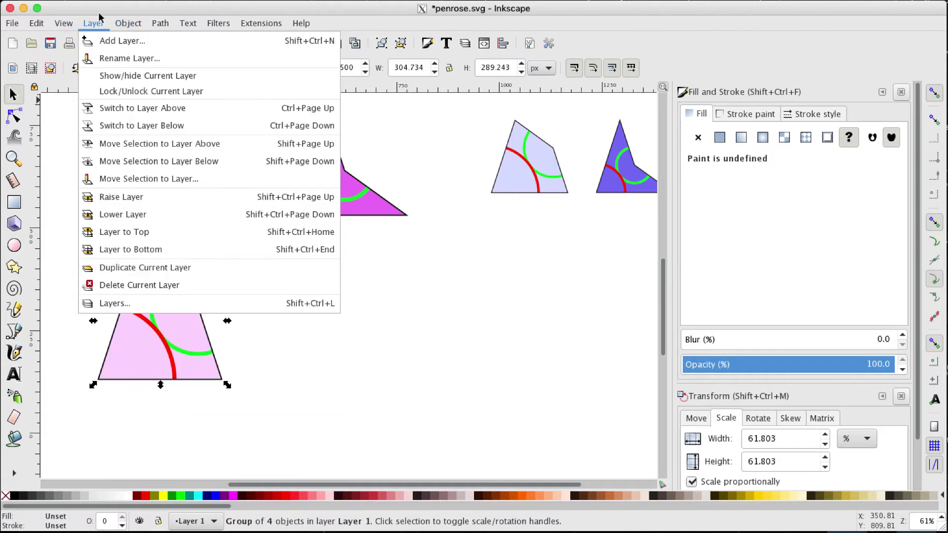
{"action": "left_click", "coordinate": [130, 161]}
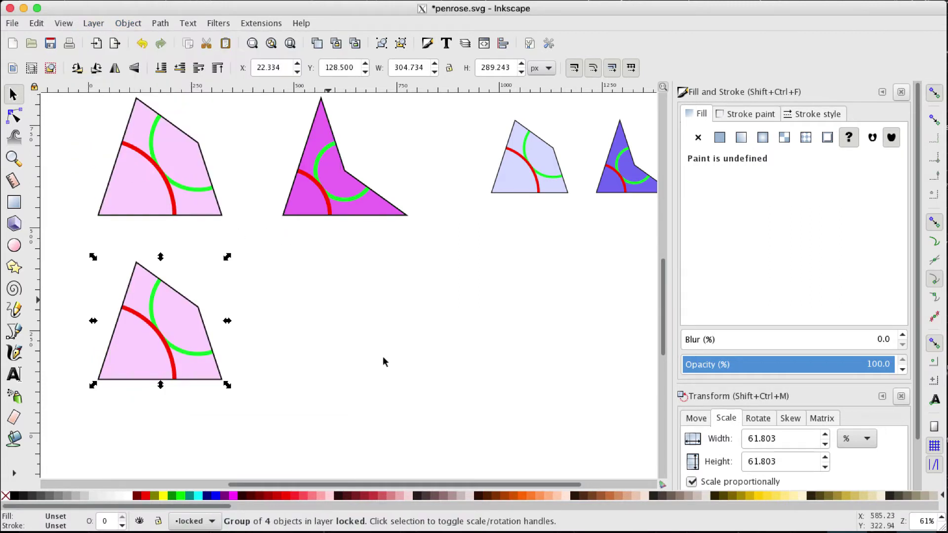
{"action": "left_click", "coordinate": [158, 521]}
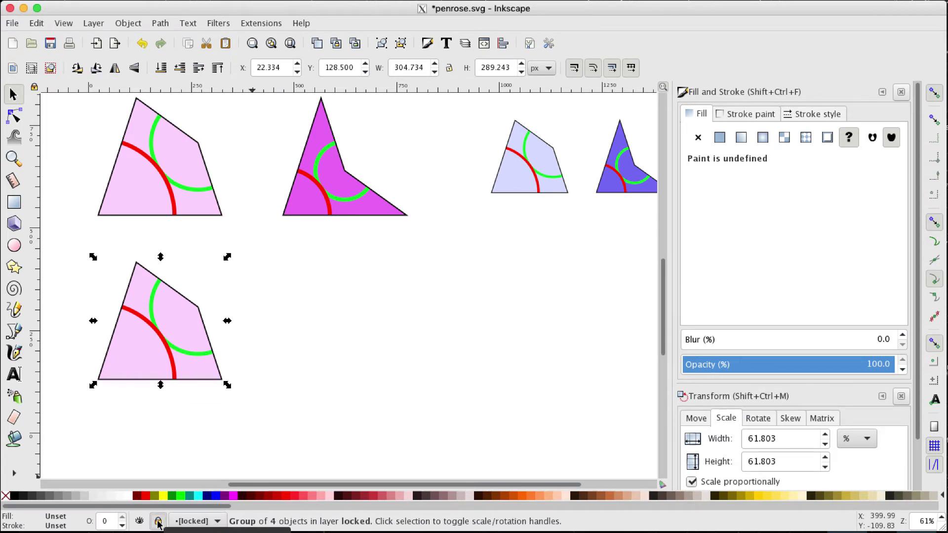
{"action": "left_click", "coordinate": [364, 341]}
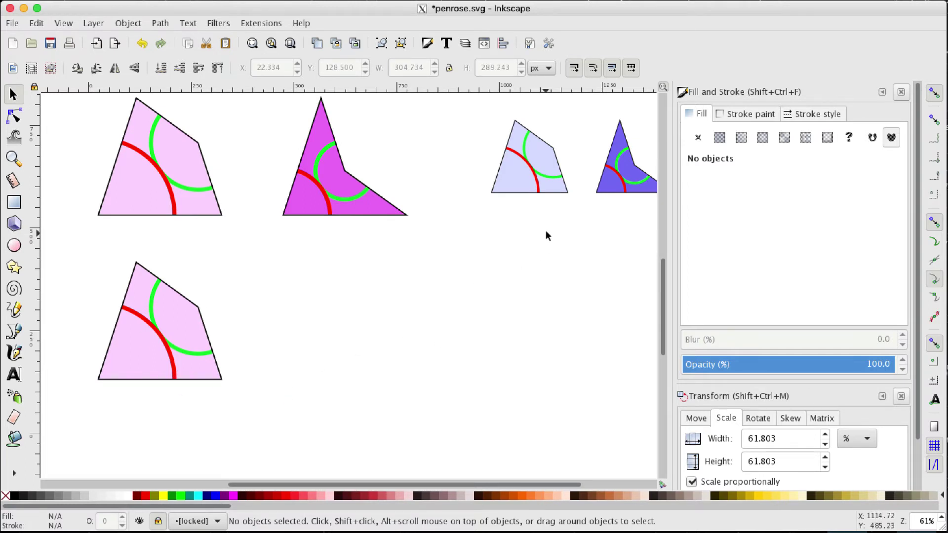
- Duplicate the small light-blue kite and place the copy just right of the lower pink kite
{"action": "left_click", "coordinate": [523, 178]}
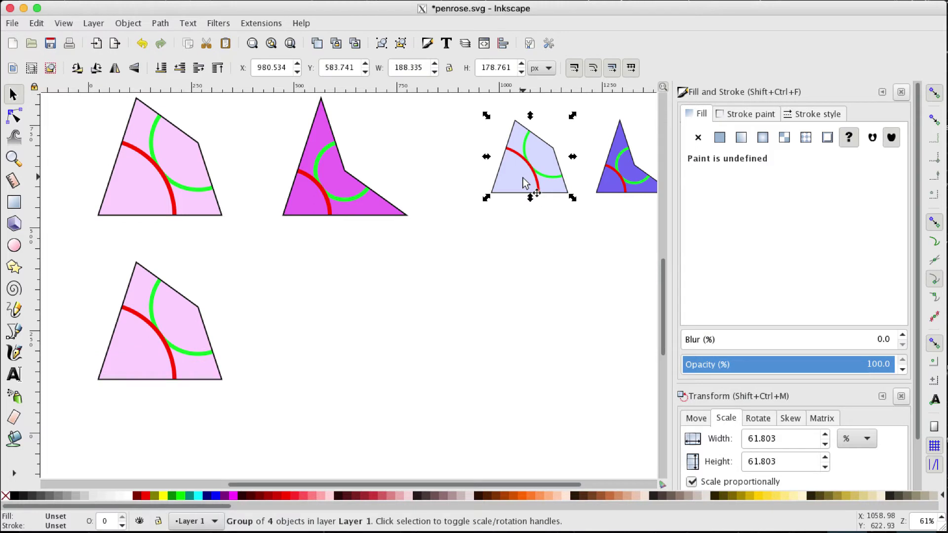
{"action": "key", "text": "ctrl"}
{"action": "left_click_drag", "start_coordinate": [524, 179], "coordinate": [284, 354]}
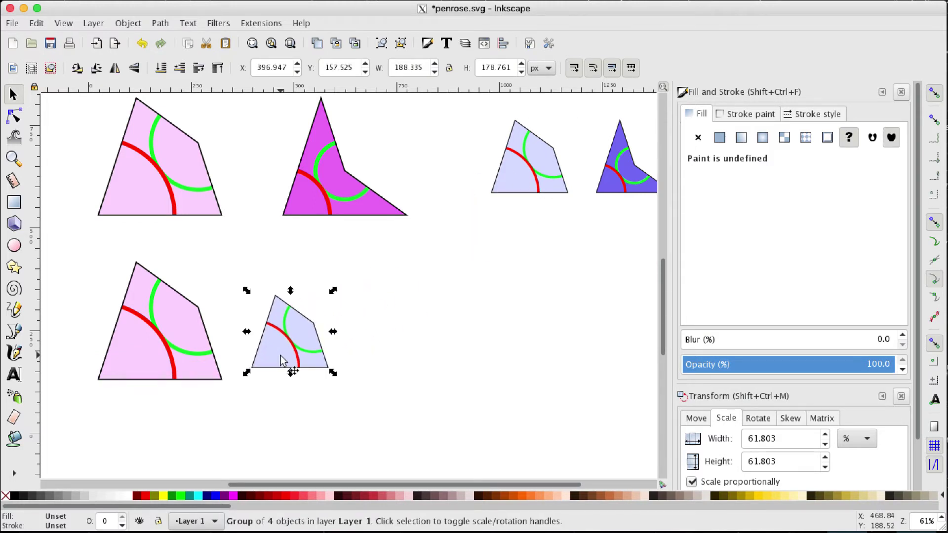
- Set the rotation snap increment to 36 degrees in the Steps preferences
{"action": "left_click", "coordinate": [548, 44]}
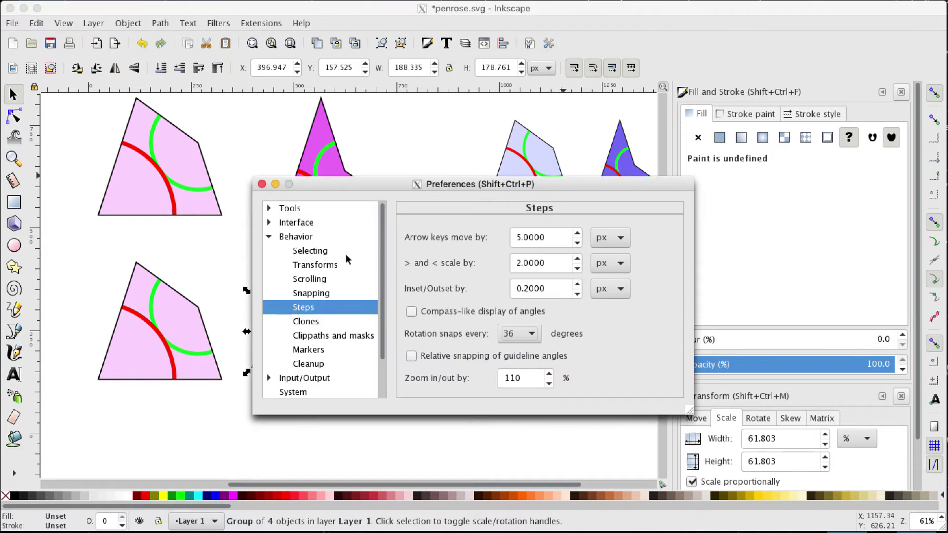
{"action": "left_click", "coordinate": [528, 340]}
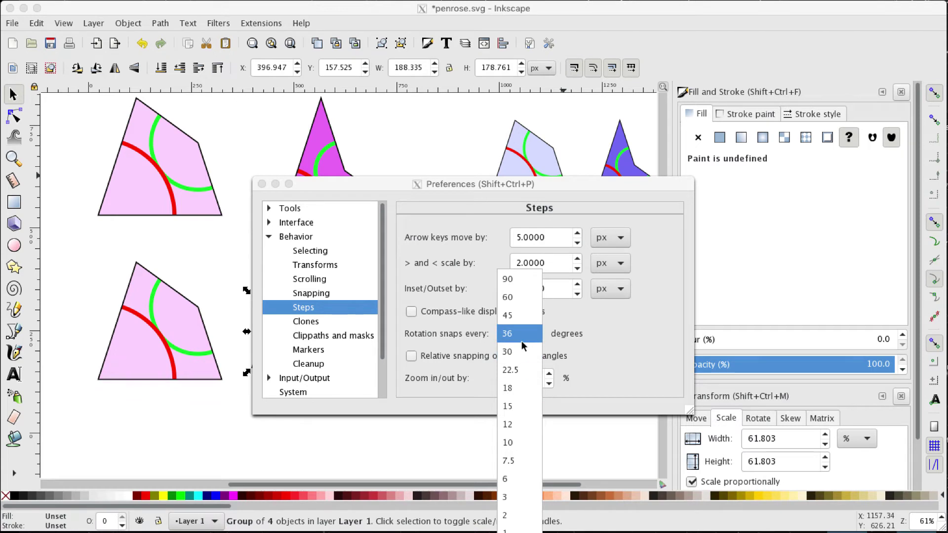
{"action": "left_click", "coordinate": [521, 340]}
{"action": "left_click", "coordinate": [262, 184]}
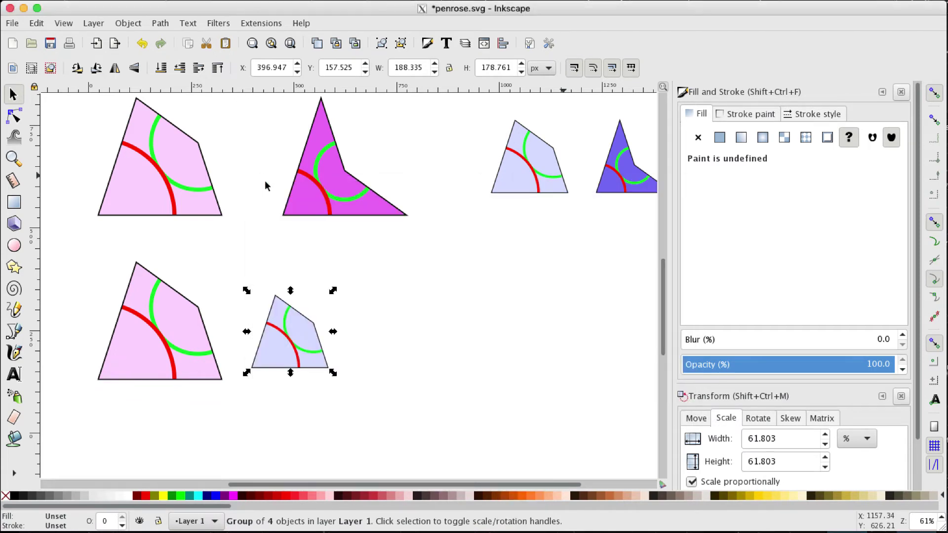
- Rotate the small kite copy so its red-arc corner points up and snap it into the lower pink kite's top corner
{"action": "left_click", "coordinate": [302, 333]}
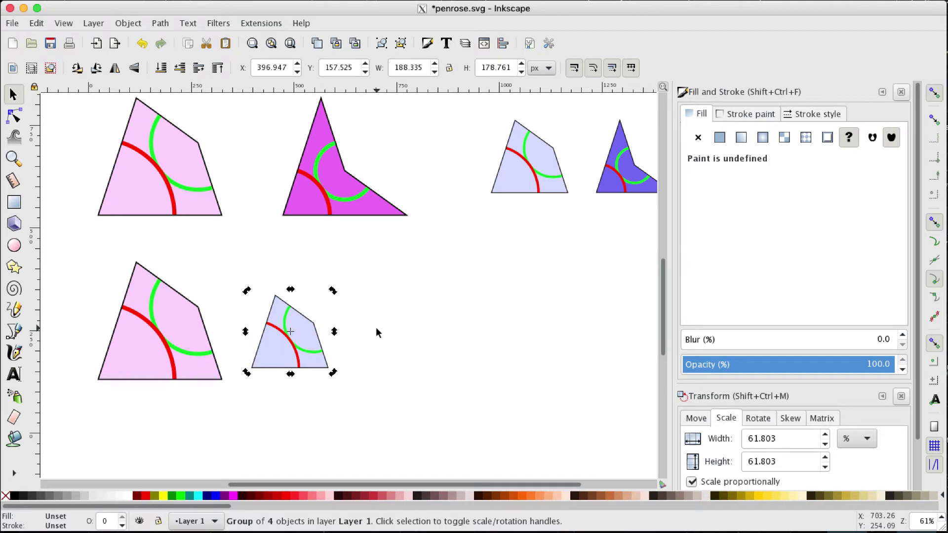
{"action": "left_click_drag", "start_coordinate": [334, 293], "coordinate": [317, 374]}
{"action": "left_click_drag", "start_coordinate": [277, 306], "coordinate": [142, 286]}
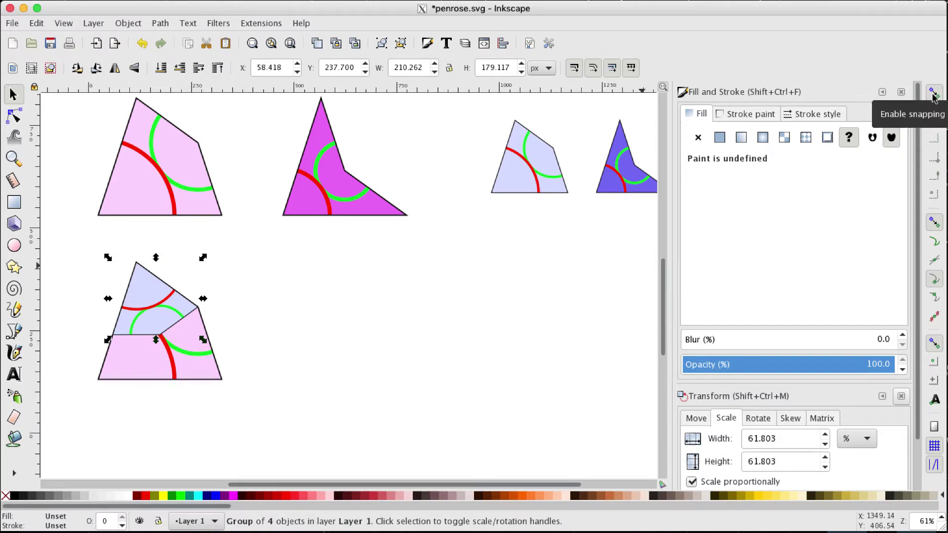
- Duplicate the small kite again, rotate the copy and snap its red-arc corner into the lower pink kite's bottom-right corner
{"action": "left_click", "coordinate": [539, 174]}
{"action": "key", "text": "ctrl+d"}
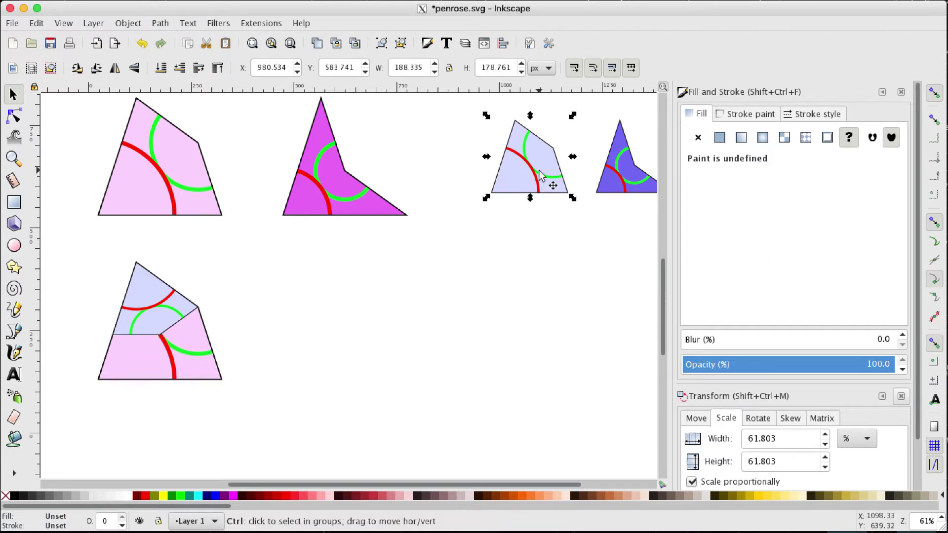
{"action": "left_click_drag", "start_coordinate": [540, 176], "coordinate": [291, 341]}
{"action": "left_click", "coordinate": [296, 347]}
{"action": "left_click_drag", "start_coordinate": [326, 275], "coordinate": [197, 363]}
{"action": "left_click", "coordinate": [309, 338]}
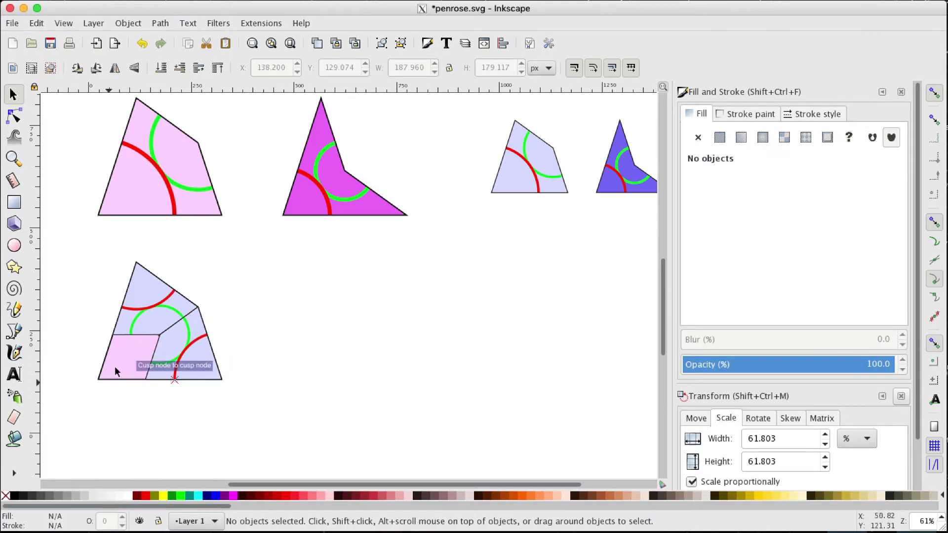
- Duplicate the small dart, rotate the copy to point left and snap its tip to the lower pink kite's bottom-left corner
{"action": "left_click", "coordinate": [628, 171]}
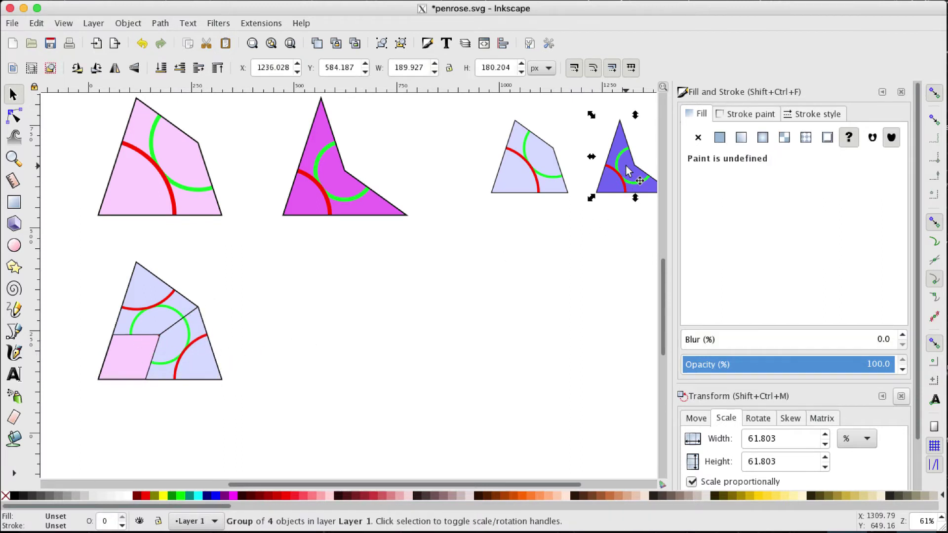
{"action": "key", "text": "ctrl+d"}
{"action": "left_click_drag", "start_coordinate": [628, 171], "coordinate": [309, 351]}
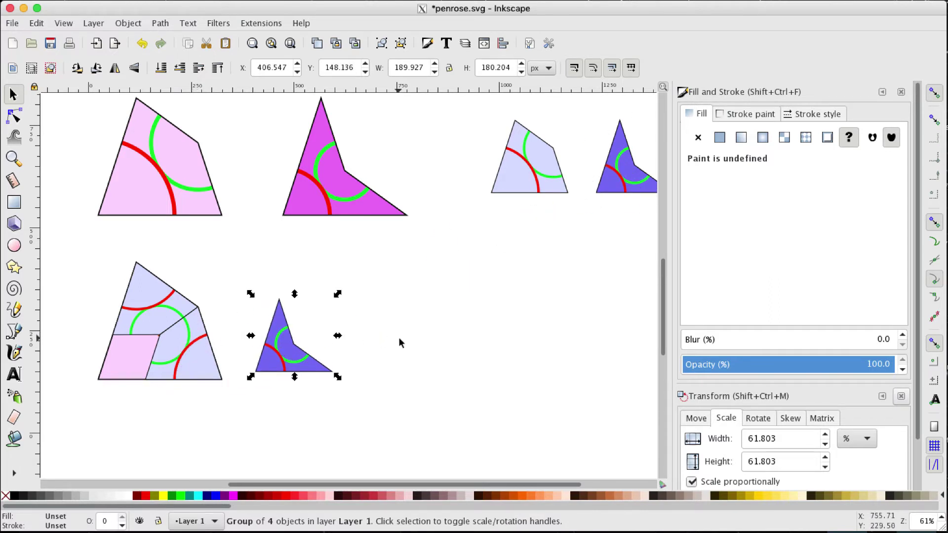
{"action": "left_click", "coordinate": [292, 351]}
{"action": "left_click_drag", "start_coordinate": [337, 292], "coordinate": [339, 330]}
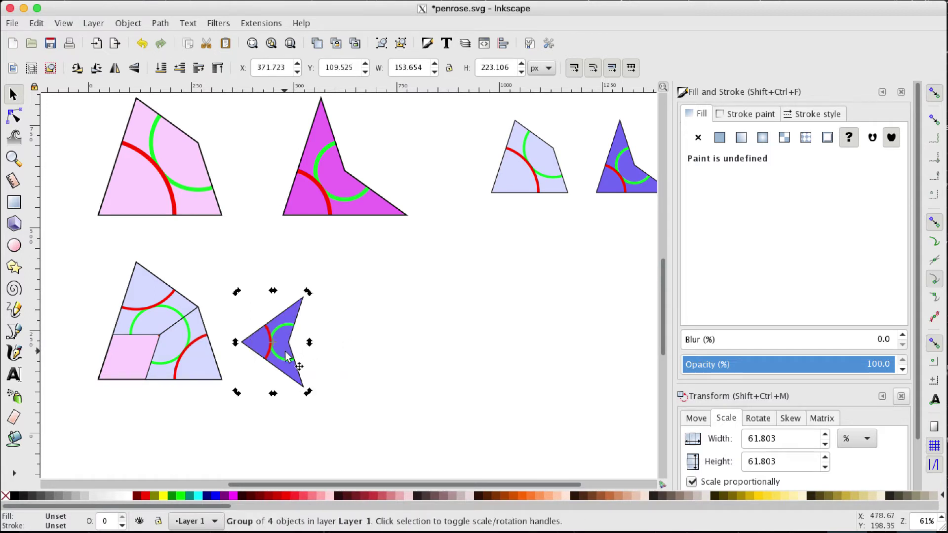
{"action": "left_click_drag", "start_coordinate": [288, 354], "coordinate": [128, 394]}
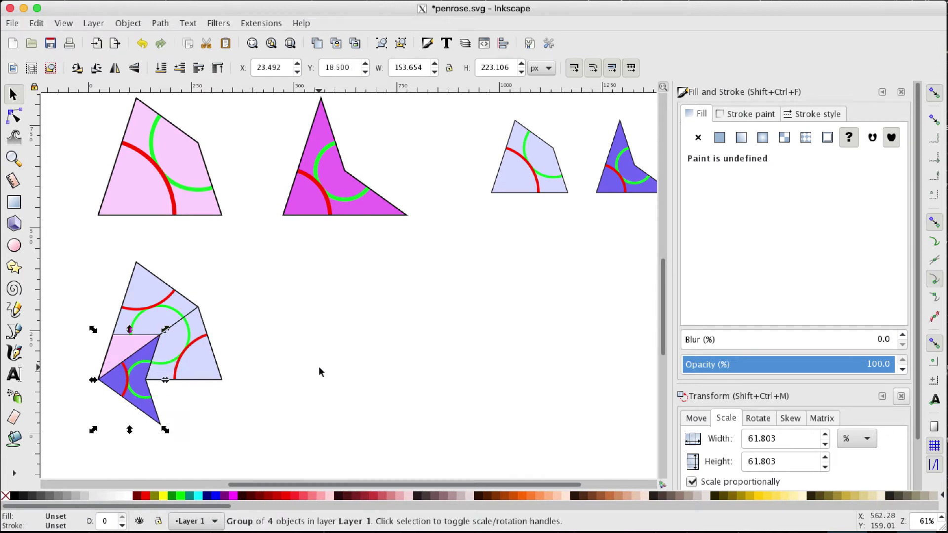
- Add a second small dart, rotate it and snap it above the first so both tips share the kite's bottom-left corner
{"action": "left_click_drag", "start_coordinate": [117, 385], "coordinate": [297, 369]}
{"action": "left_click", "coordinate": [297, 369]}
{"action": "mouse_move", "coordinate": [345, 313]}
{"action": "left_mouse_down"}
{"action": "mouse_move", "coordinate": [286, 322]}
{"action": "mouse_move", "coordinate": [280, 342]}
{"action": "mouse_move", "coordinate": [280, 332]}
{"action": "mouse_move", "coordinate": [150, 346]}
{"action": "mouse_move", "coordinate": [88, 341]}
{"action": "mouse_move", "coordinate": [84, 322]}
{"action": "mouse_move", "coordinate": [88, 333]}
{"action": "left_mouse_up"}
{"action": "left_click", "coordinate": [333, 307]}
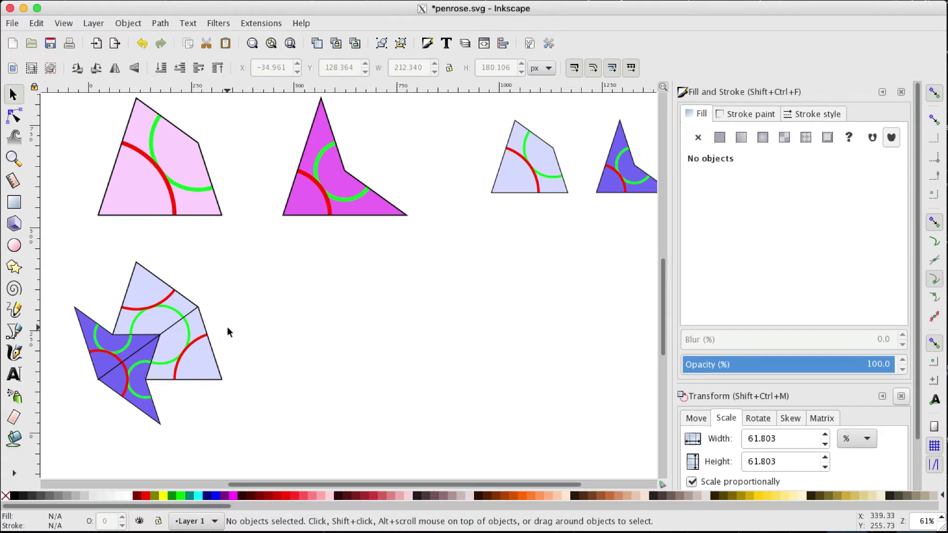
- Group the two small kites and two small darts that cover the lower pink kite
{"action": "left_click_drag", "start_coordinate": [252, 239], "coordinate": [54, 451]}
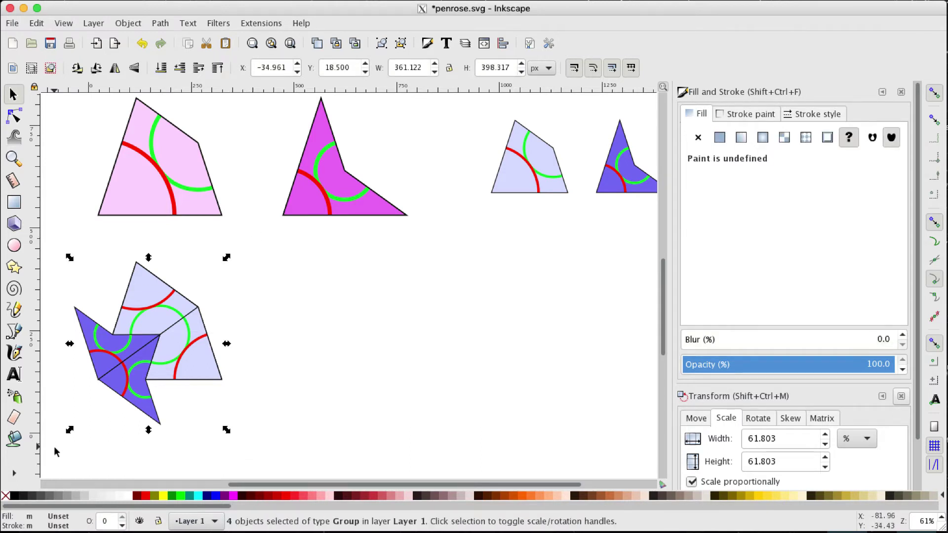
{"action": "key", "text": "ctrl+g"}
{"action": "left_click", "coordinate": [185, 385]}
- Shift the grouped small tiles right in 50 px steps to uncover the large kite, and return them to their place
{"action": "left_click", "coordinate": [181, 354]}
{"action": "key", "text": "shift+Right"}
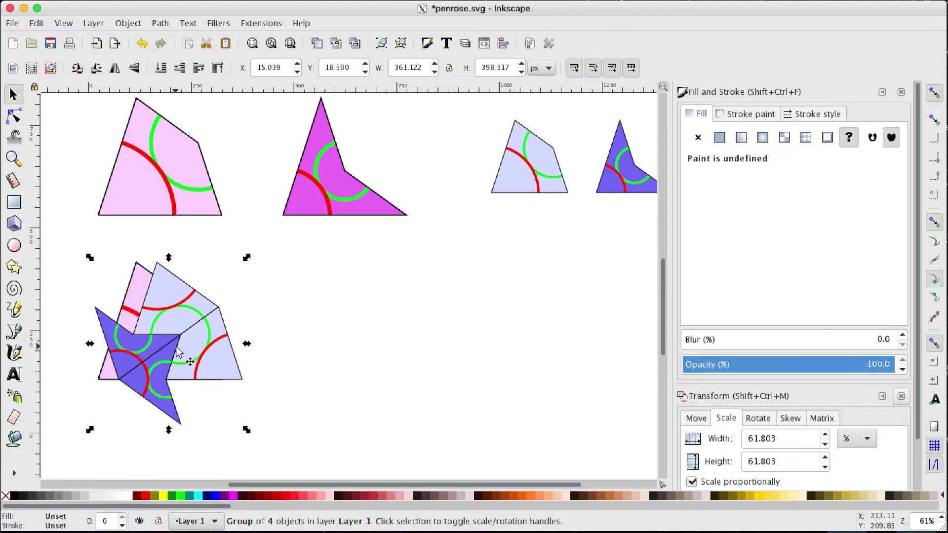
{"action": "key", "text": "shift+Right"}
{"action": "key", "text": "shift+Right"}
{"action": "key", "text": "shift+Right"}
{"action": "key", "text": "shift+Right"}
{"action": "key", "text": "shift+Right"}
{"action": "key", "text": "shift+Right"}
{"action": "key", "text": "shift+Right"}
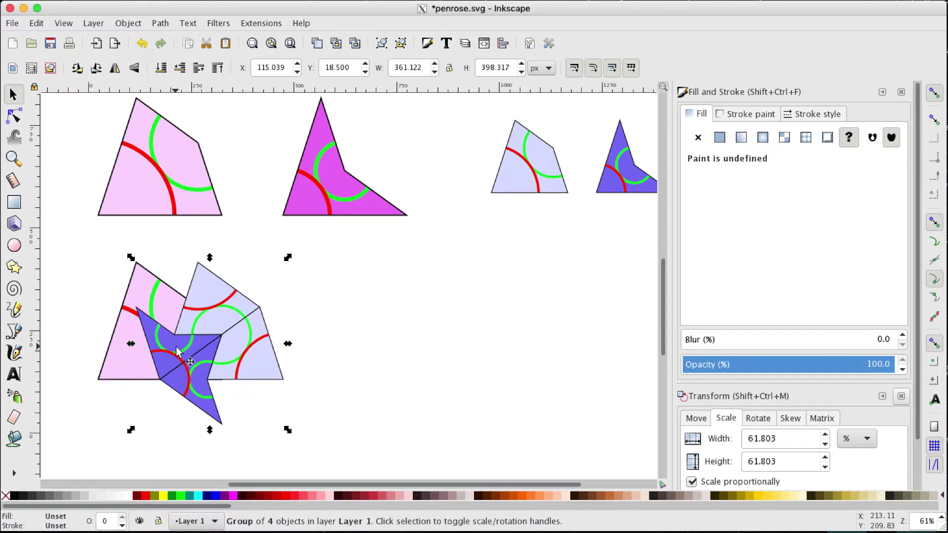
{"action": "key", "text": "shift+Left"}
{"action": "key", "text": "shift+Left"}
{"action": "key", "text": "shift+Left"}
{"action": "key", "text": "shift+Left"}
{"action": "key", "text": "shift+Left"}
{"action": "key", "text": "shift+Left"}
{"action": "key", "text": "shift+Left"}
{"action": "key", "text": "shift+Left"}
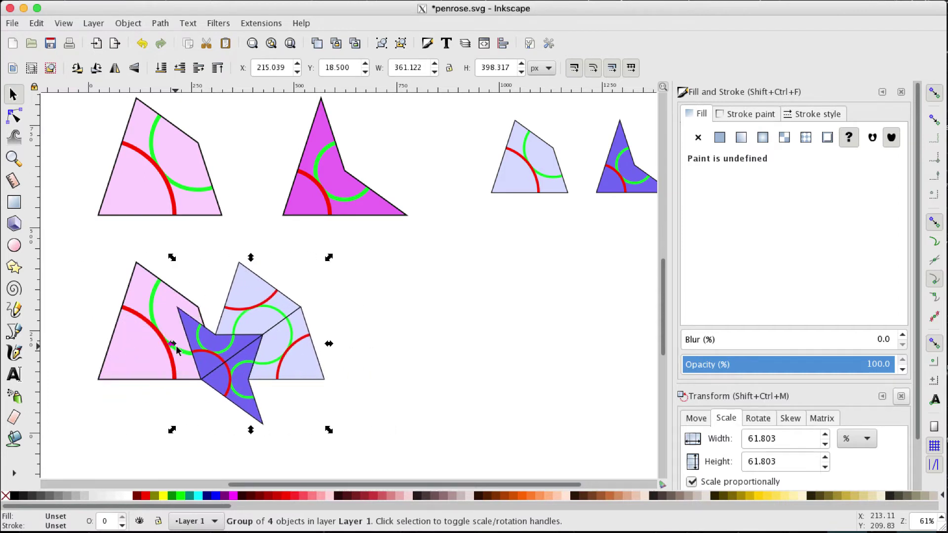
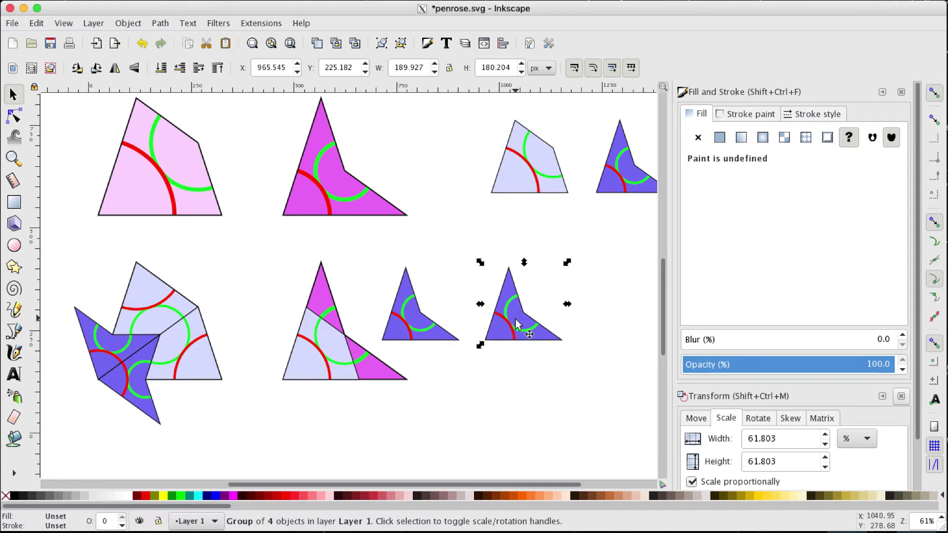
- Rotate the nearer spare small dart and fit its tip into the bottom-right corner of the lower large dart
{"action": "left_click", "coordinate": [429, 336]}
{"action": "left_click", "coordinate": [429, 335]}
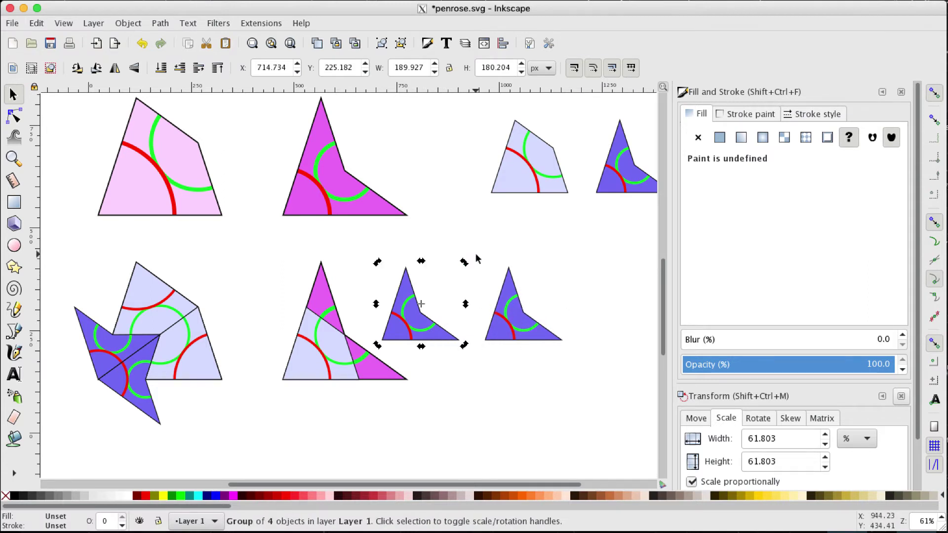
{"action": "left_click_drag", "start_coordinate": [462, 260], "coordinate": [360, 364]}
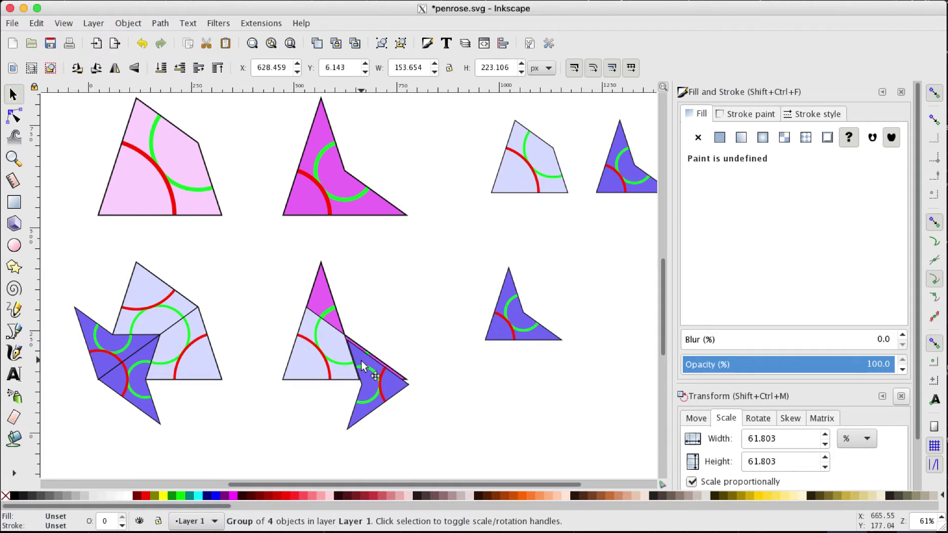
- Rotate the remaining spare small dart and snap its tip to the top corner of the lower large dart
{"action": "left_click", "coordinate": [513, 316]}
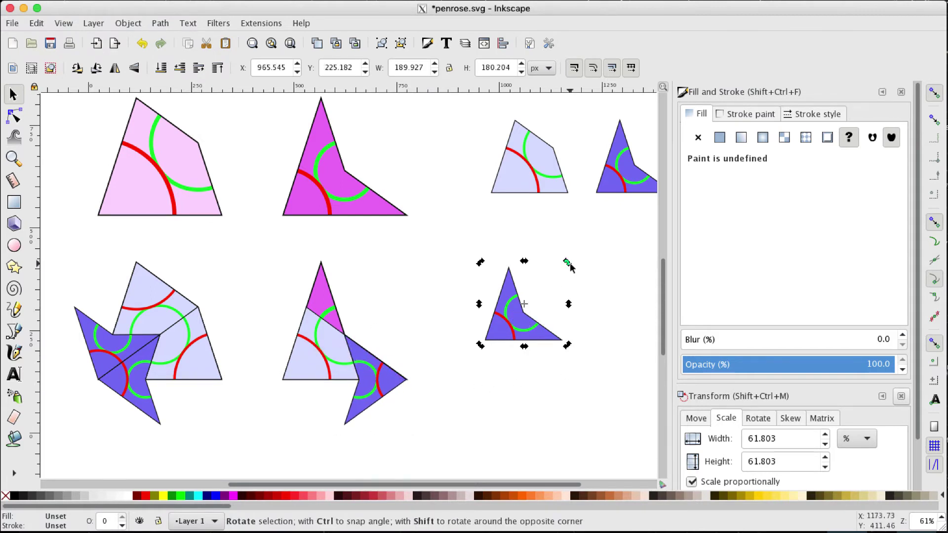
{"action": "left_click_drag", "start_coordinate": [566, 262], "coordinate": [529, 352]}
{"action": "left_click_drag", "start_coordinate": [532, 282], "coordinate": [316, 279]}
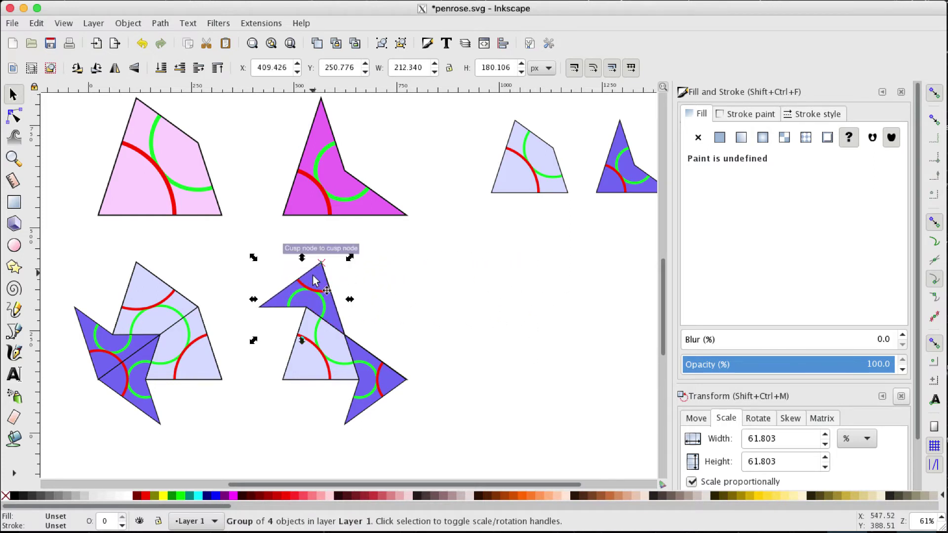
- Group the small kite and two small darts that cover the lower large dart
{"action": "left_click", "coordinate": [454, 286]}
{"action": "left_click_drag", "start_coordinate": [241, 458], "coordinate": [423, 253]}
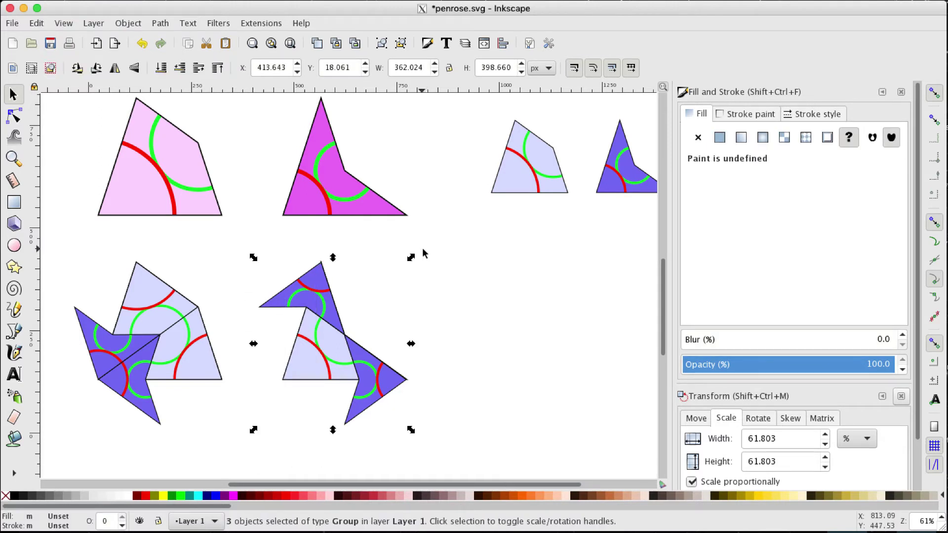
{"action": "key", "text": "ctrl+g"}
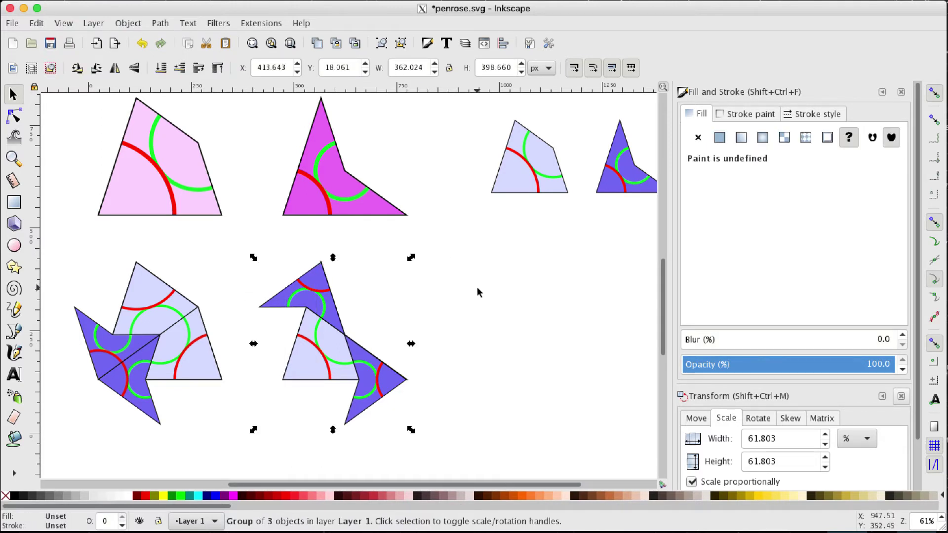
- Shift the grouped small tiles of the dart 400 px right to uncover the large dart, and return them to their place
{"action": "left_click", "coordinate": [465, 310]}
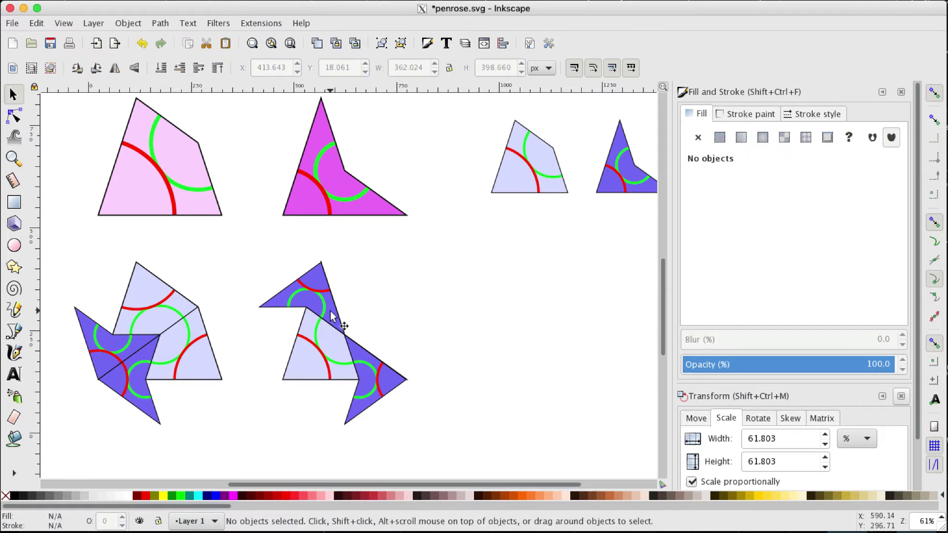
{"action": "left_click", "coordinate": [330, 313]}
{"action": "key", "text": "shift+Right"}
{"action": "key", "text": "shift+Right"}
{"action": "key", "text": "shift+Right"}
{"action": "key", "text": "shift+Right"}
{"action": "key", "text": "shift+Right"}
{"action": "key", "text": "shift+Right"}
{"action": "key", "text": "shift+Right"}
{"action": "key", "text": "shift+Right"}
{"action": "key", "text": "shift+Right"}
{"action": "key", "text": "shift+Right"}
{"action": "key", "text": "shift+Right"}
{"action": "key", "text": "shift+Right"}
{"action": "key", "text": "shift+Right"}
{"action": "key", "text": "shift+Right"}
{"action": "key", "text": "shift+Right"}
{"action": "key", "text": "shift+Right"}
{"action": "key", "text": "shift+Right"}
{"action": "key", "text": "shift+Right"}
{"action": "key", "text": "shift+Right"}
{"action": "key", "text": "shift+Right"}
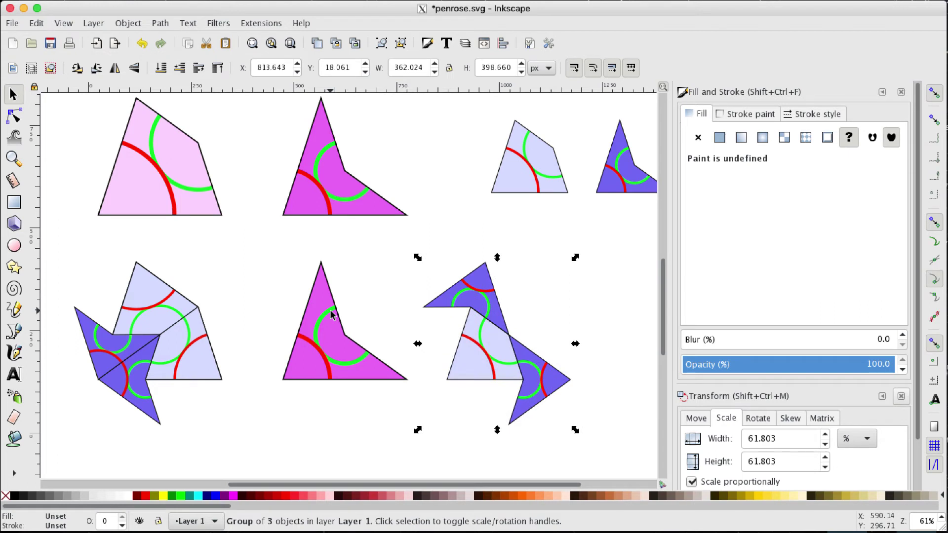
{"action": "key", "text": "shift+Left"}
{"action": "key", "text": "shift+Left"}
{"action": "key", "text": "shift+Left"}
{"action": "key", "text": "shift+Left"}
{"action": "key", "text": "shift+Left"}
{"action": "key", "text": "shift+Left"}
{"action": "key", "text": "shift+Left"}
{"action": "key", "text": "shift+Left"}
{"action": "key", "text": "shift+Left"}
{"action": "key", "text": "shift+Left"}
{"action": "key", "text": "shift+Left"}
{"action": "key", "text": "shift+Left"}
{"action": "key", "text": "shift+Left"}
{"action": "key", "text": "shift+Left"}
{"action": "key", "text": "shift+Left"}
{"action": "key", "text": "shift+Left"}
{"action": "key", "text": "shift+Left"}
{"action": "key", "text": "shift+Left"}
{"action": "key", "text": "shift+Left"}
{"action": "key", "text": "shift+Left"}
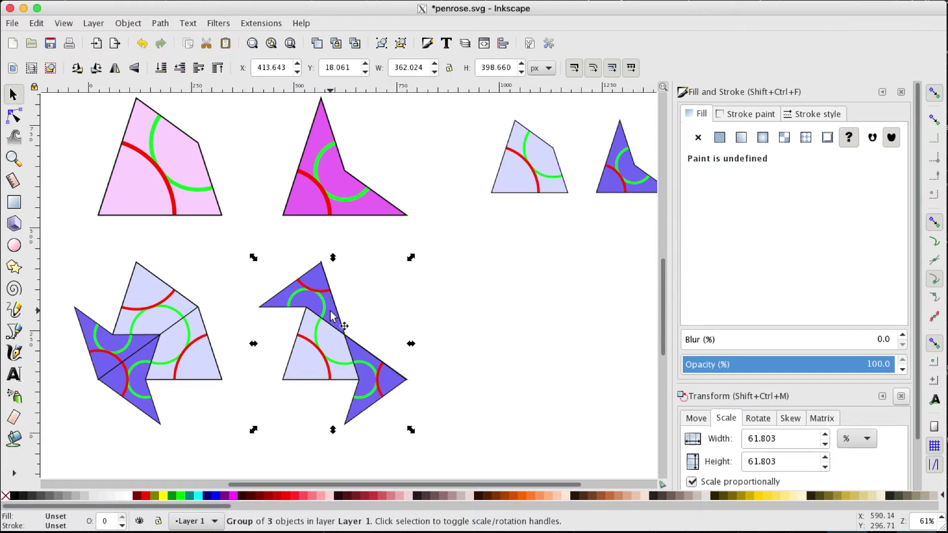
{"action": "left_click", "coordinate": [544, 242]}
- Save the drawing and hide the docked dialogs to widen the canvas
{"action": "scroll", "coordinate": [544, 242], "scroll_direction": "down", "scroll_amount": 3}
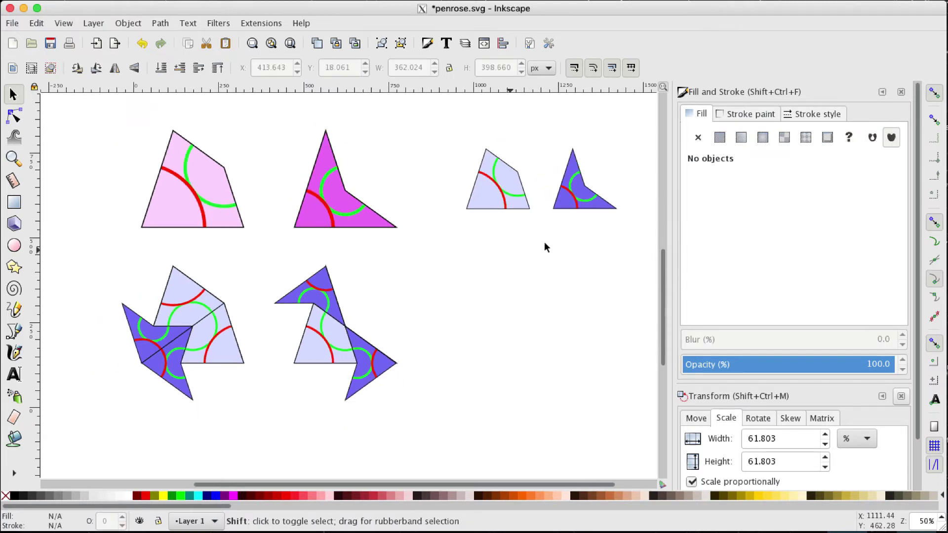
{"action": "scroll", "coordinate": [567, 295], "scroll_direction": "right", "scroll_amount": 3}
{"action": "scroll", "coordinate": [567, 294], "scroll_direction": "down", "scroll_amount": 2}
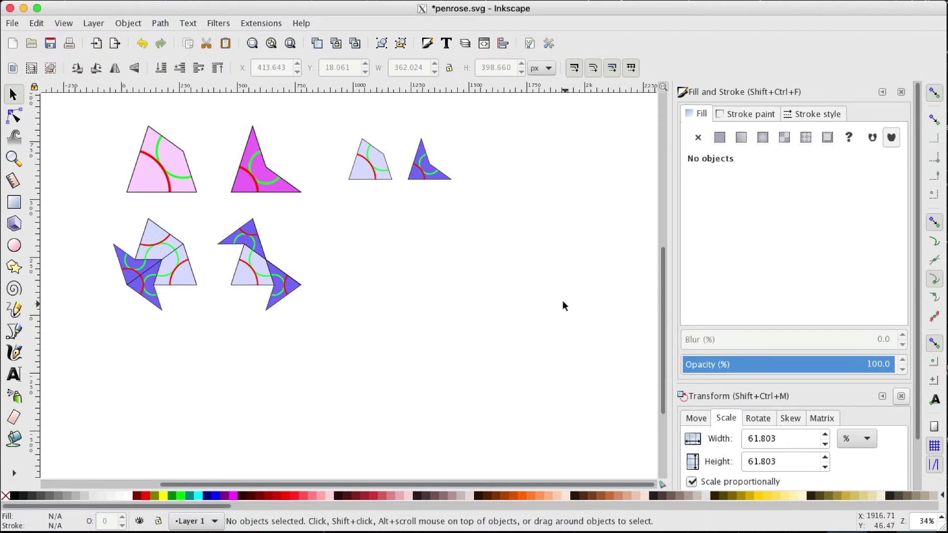
{"action": "key", "text": "ctrl+s"}
{"action": "key", "text": "F12"}
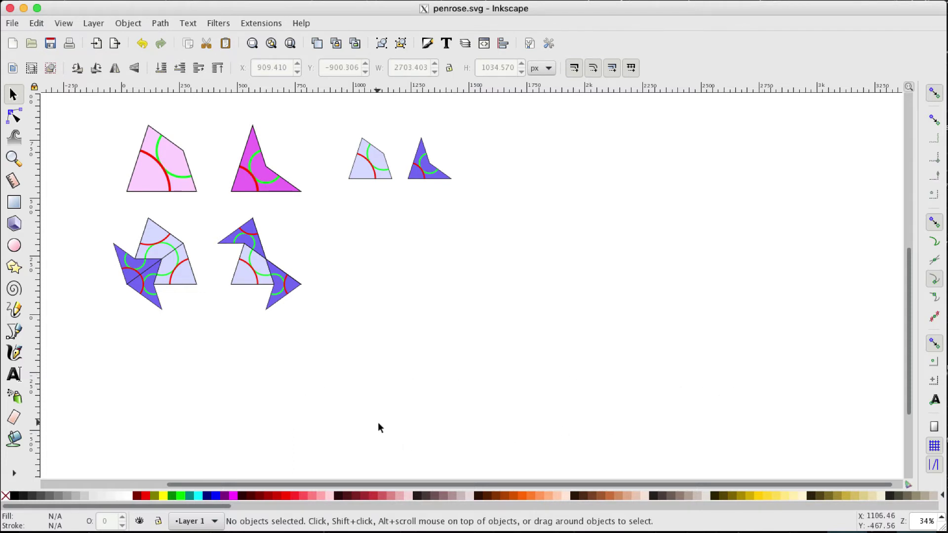
- Duplicate the large pink kite and move the copy 1000 px straight down, below the subdivided kite
{"action": "left_click", "coordinate": [150, 180]}
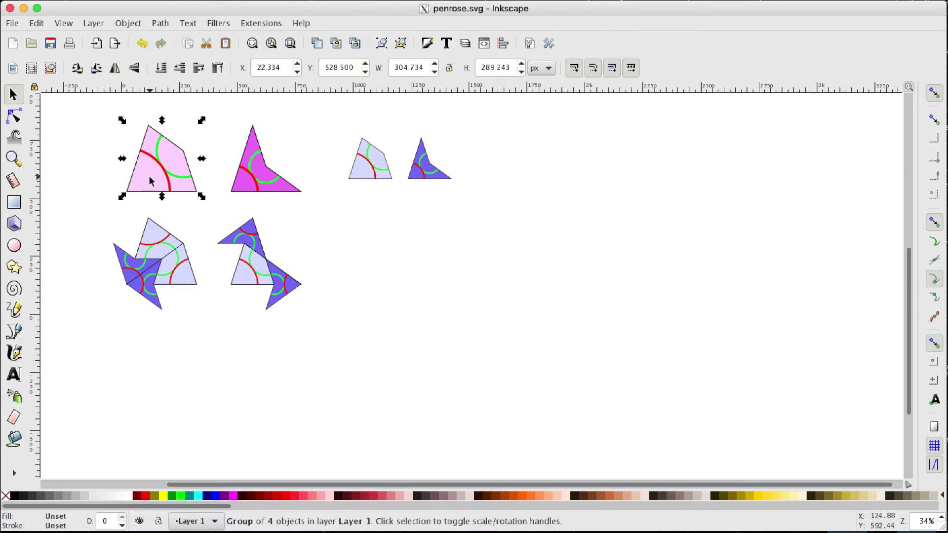
{"action": "key", "text": "ctrl+d"}
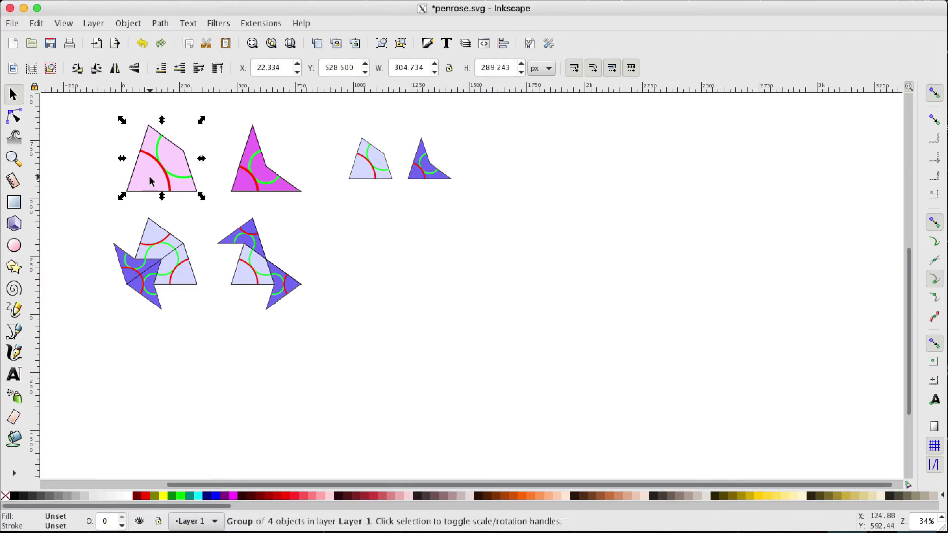
{"action": "key", "text": "shift+Down"}
{"action": "key", "text": "shift+Down"}
{"action": "key", "text": "shift+Down"}
{"action": "key", "text": "shift+Down"}
{"action": "key", "text": "shift+Down"}
{"action": "key", "text": "shift+Down"}
{"action": "key", "text": "shift+Down"}
{"action": "key", "text": "shift+Down"}
{"action": "key", "text": "shift+Down"}
{"action": "key", "text": "shift+Down"}
{"action": "key", "text": "shift+Down"}
{"action": "key", "text": "shift+Down"}
{"action": "key", "text": "shift+Down"}
{"action": "key", "text": "shift+Down"}
{"action": "key", "text": "shift+Down"}
{"action": "key", "text": "shift+Down"}
{"action": "key", "text": "shift+Down"}
{"action": "key", "text": "shift+Down"}
{"action": "key", "text": "shift+Down"}
{"action": "key", "text": "shift+Down"}
{"action": "key", "text": "shift+Down"}
{"action": "key", "text": "shift+Down"}
{"action": "key", "text": "shift+Down"}
{"action": "key", "text": "shift+Down"}
{"action": "key", "text": "shift+Down"}
{"action": "key", "text": "shift+Down"}
{"action": "key", "text": "shift+Down"}
{"action": "key", "text": "shift+Down"}
{"action": "key", "text": "shift+Down"}
{"action": "key", "text": "shift+Down"}
{"action": "key", "text": "shift+Down"}
{"action": "key", "text": "shift+Down"}
{"action": "key", "text": "shift+Down"}
{"action": "key", "text": "shift+Down"}
{"action": "key", "text": "shift+Down"}
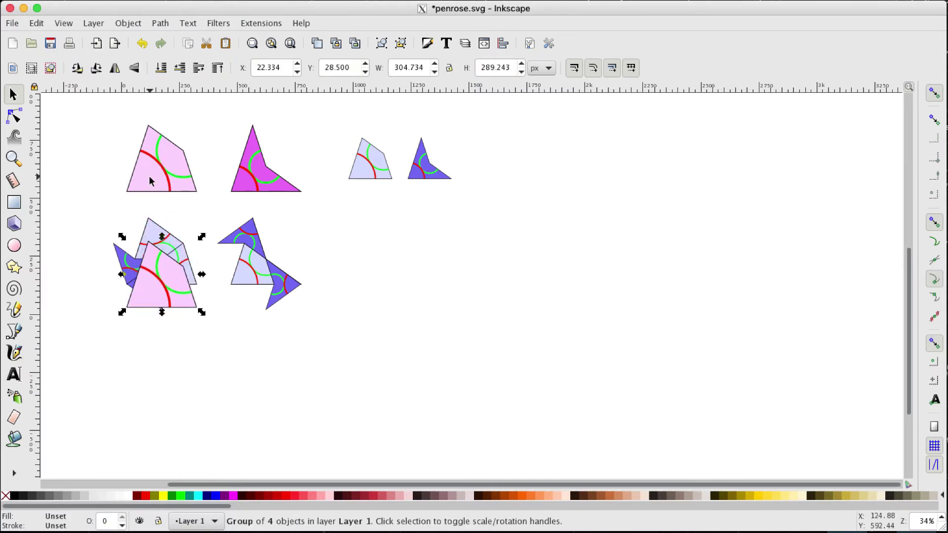
{"action": "key", "text": "shift+Down"}
{"action": "key", "text": "shift+Down"}
{"action": "key", "text": "shift+Down"}
{"action": "key", "text": "shift+Down"}
{"action": "key", "text": "shift+Down"}
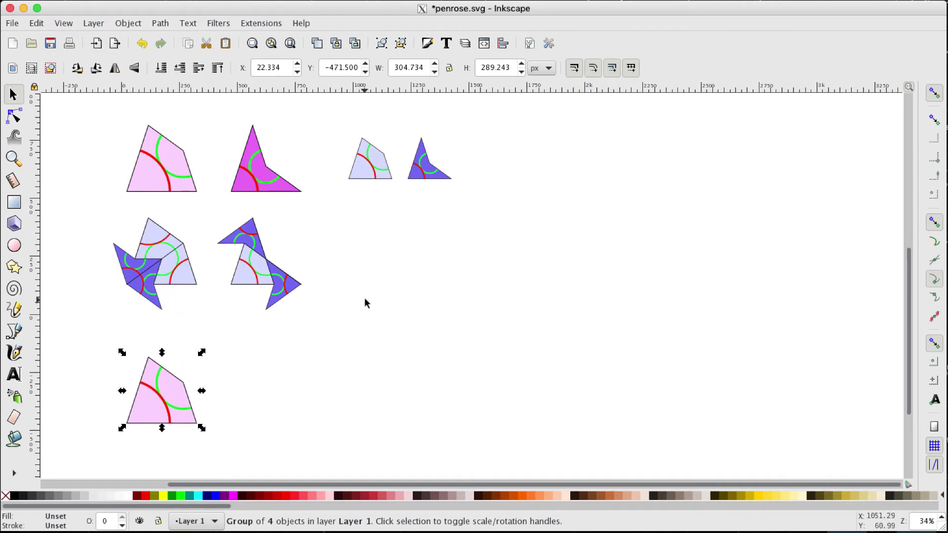
- Duplicate the lower pink kite and move the copy 500 px to the right
{"action": "key", "text": "ctrl+d"}
{"action": "key", "text": "shift+Right"}
{"action": "key", "text": "shift+Right"}
{"action": "key", "text": "shift+Right"}
{"action": "key", "text": "shift+Right"}
{"action": "key", "text": "shift+Right"}
{"action": "key", "text": "shift+Right"}
{"action": "key", "text": "shift+Right"}
{"action": "key", "text": "shift+Right"}
{"action": "key", "text": "shift+Right"}
{"action": "key", "text": "shift+Right"}
{"action": "key", "text": "shift+Right"}
{"action": "key", "text": "shift+Right"}
{"action": "key", "text": "shift+Right"}
{"action": "key", "text": "shift+Right"}
{"action": "key", "text": "shift+Right"}
{"action": "key", "text": "shift+Right"}
{"action": "key", "text": "shift+Right"}
{"action": "key", "text": "shift+Right"}
{"action": "key", "text": "shift+Right"}
{"action": "key", "text": "shift+Right"}
{"action": "key", "text": "shift+Right"}
{"action": "key", "text": "shift+Right"}
{"action": "key", "text": "shift+Right"}
{"action": "key", "text": "shift+Right"}
{"action": "key", "text": "shift+Right"}
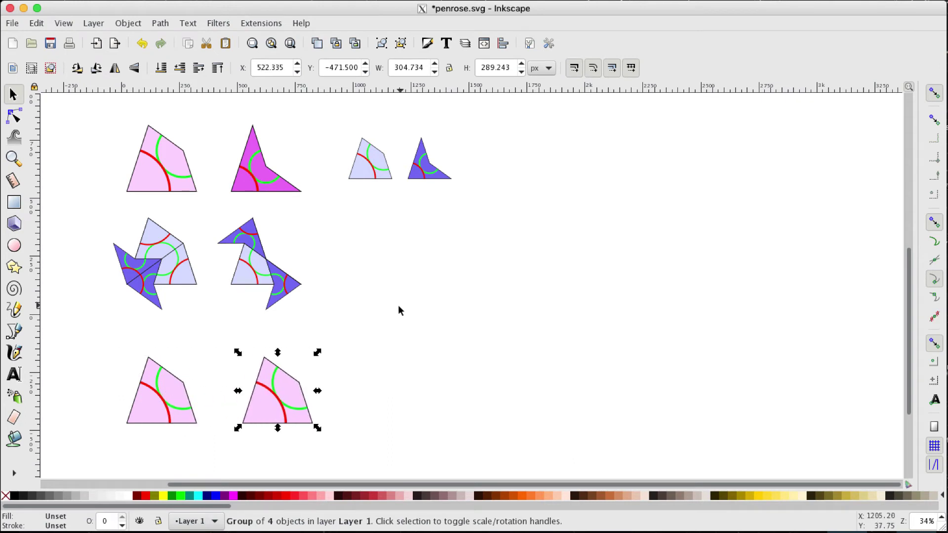
- Place a copy of the subdivided kite group over the second lower pink kite, snapping it to the kite's corner nodes
{"action": "left_click", "coordinate": [398, 304]}
{"action": "left_click", "coordinate": [168, 256]}
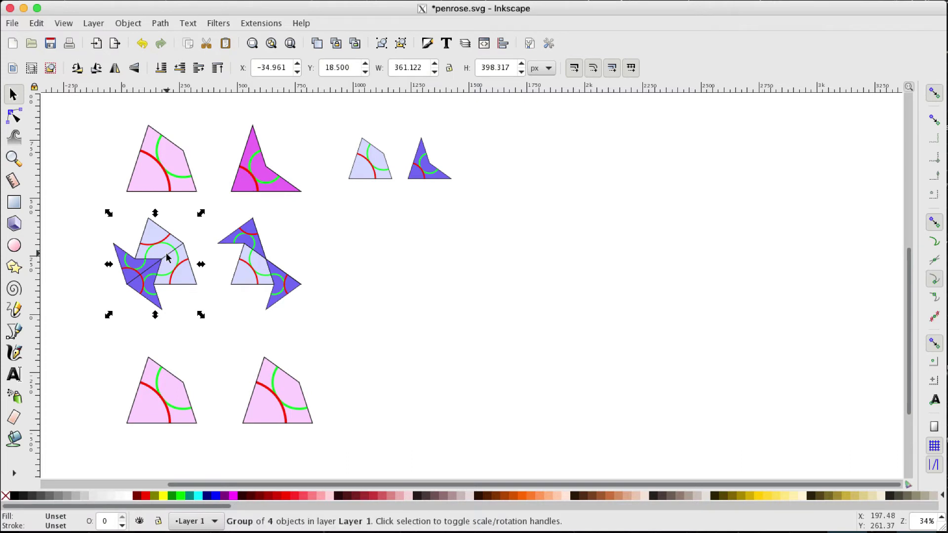
{"action": "left_click_drag", "start_coordinate": [168, 257], "coordinate": [287, 391]}
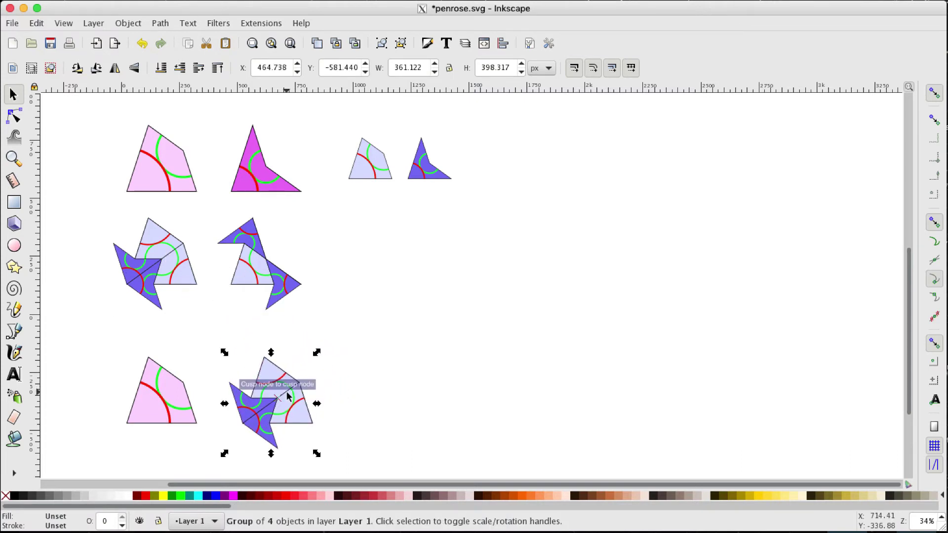
- Duplicate the lower subdivided kite group and move the copy 550 px to the right
{"action": "key", "text": "ctrl+d"}
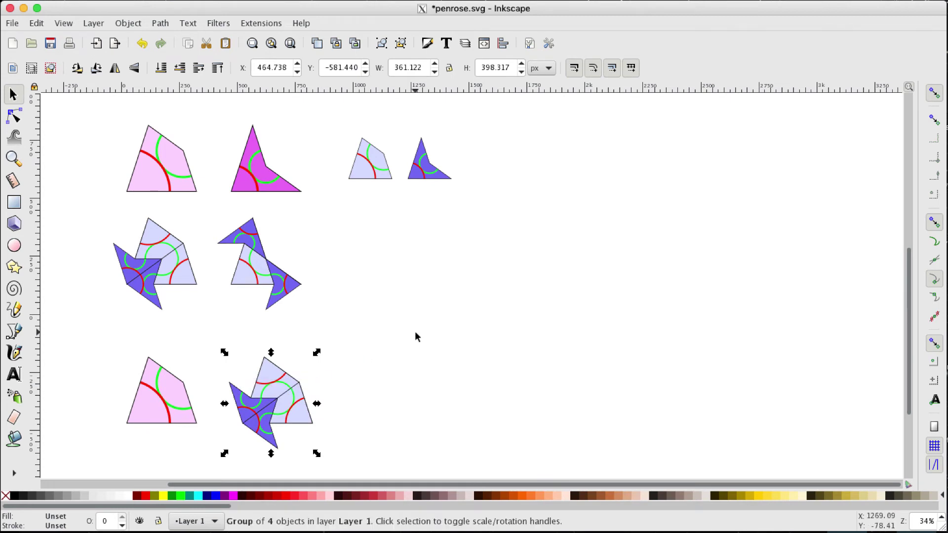
{"action": "key", "text": "Right"}
{"action": "key", "text": "Right"}
{"action": "key", "text": "Right"}
{"action": "key", "text": "Right"}
{"action": "key", "text": "Right"}
{"action": "key", "text": "Right"}
{"action": "key", "text": "Right"}
{"action": "key", "text": "Right"}
{"action": "key", "text": "Right"}
{"action": "key", "text": "Right"}
{"action": "key", "text": "Right"}
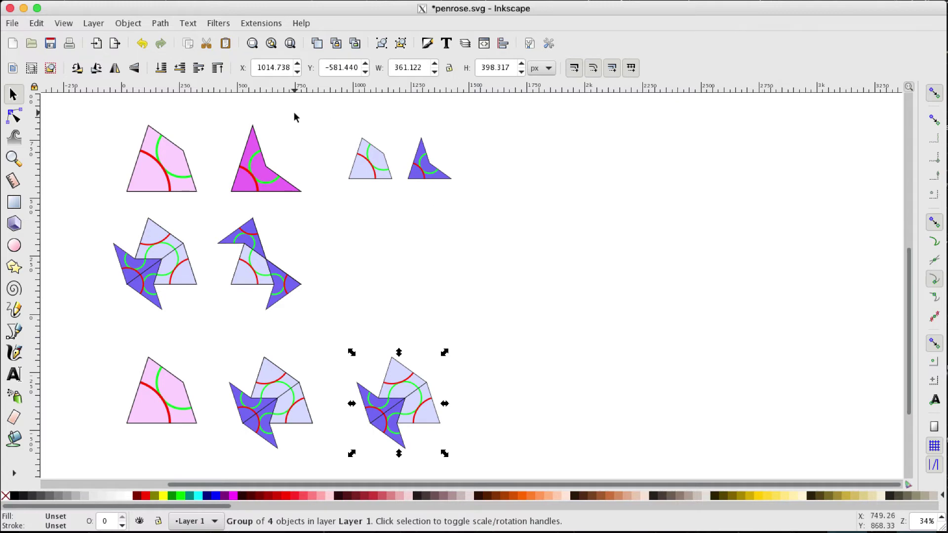
- Scale the rightmost subdivided kite group proportionally to 161.103 % with the Transform dialog
{"action": "left_click", "coordinate": [92, 23]}
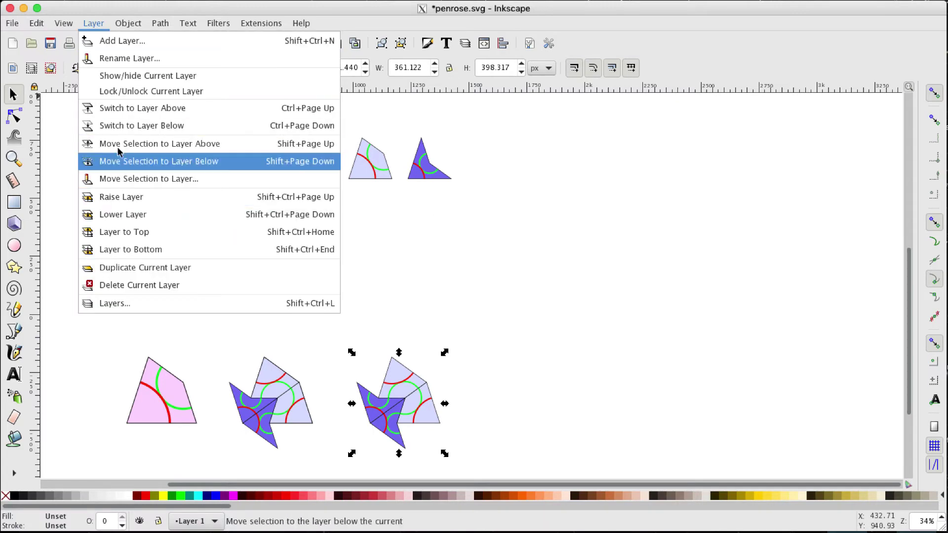
{"action": "mouse_move", "coordinate": [128, 23]}
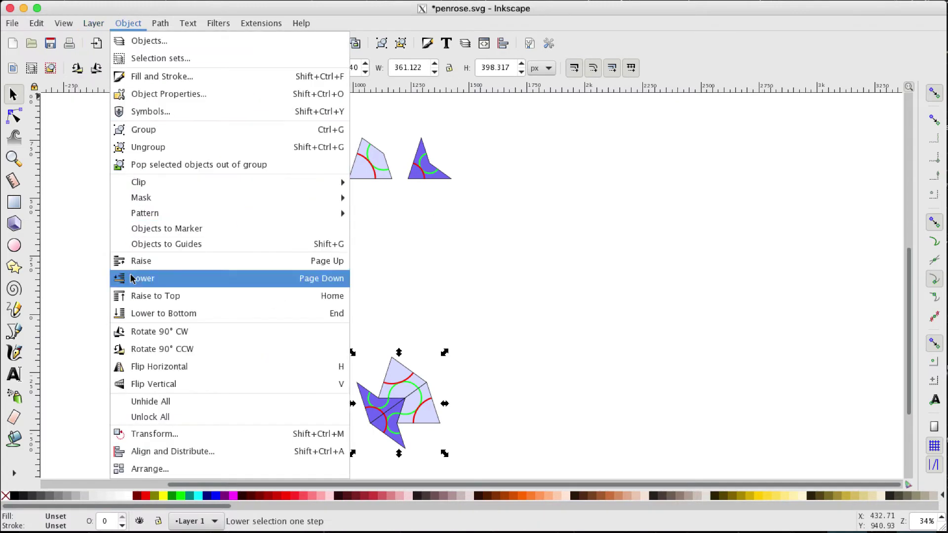
{"action": "left_click", "coordinate": [149, 435]}
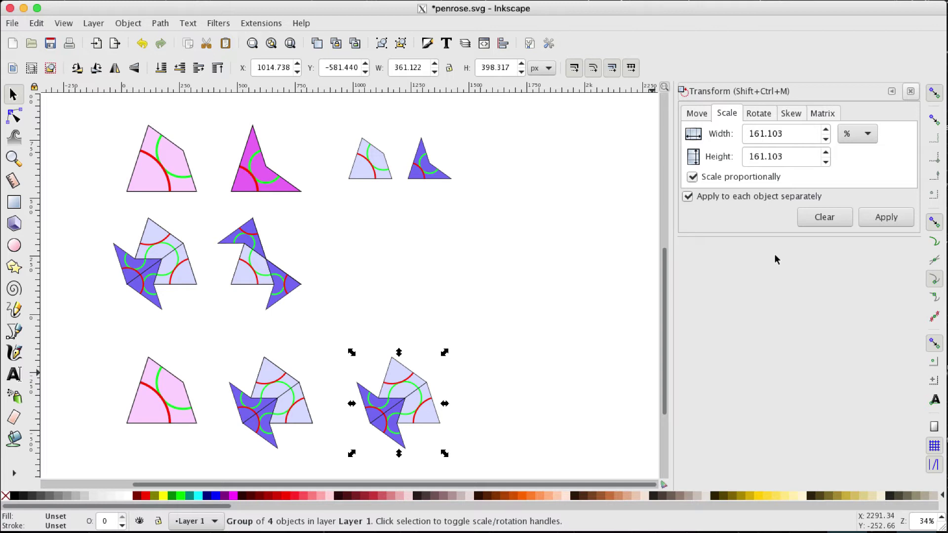
{"action": "left_click", "coordinate": [896, 218]}
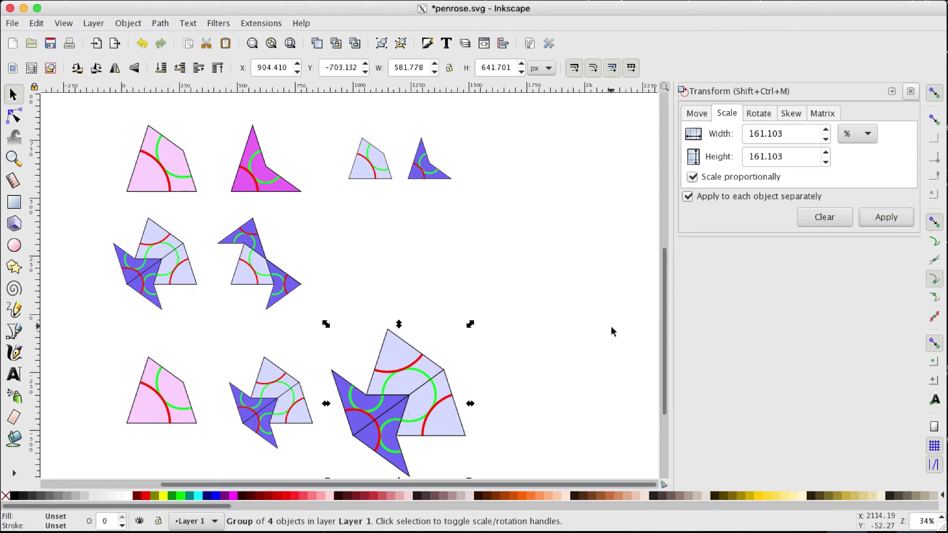
{"action": "scroll", "coordinate": [611, 326], "scroll_direction": "down", "scroll_amount": 2}
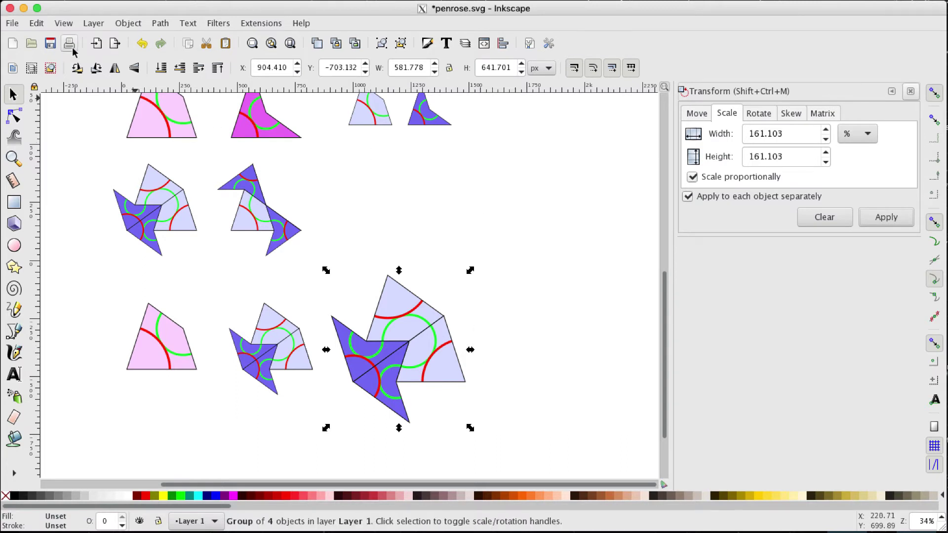
- Move the enlarged kite group to the layer below and deselect it
{"action": "left_click", "coordinate": [91, 23]}
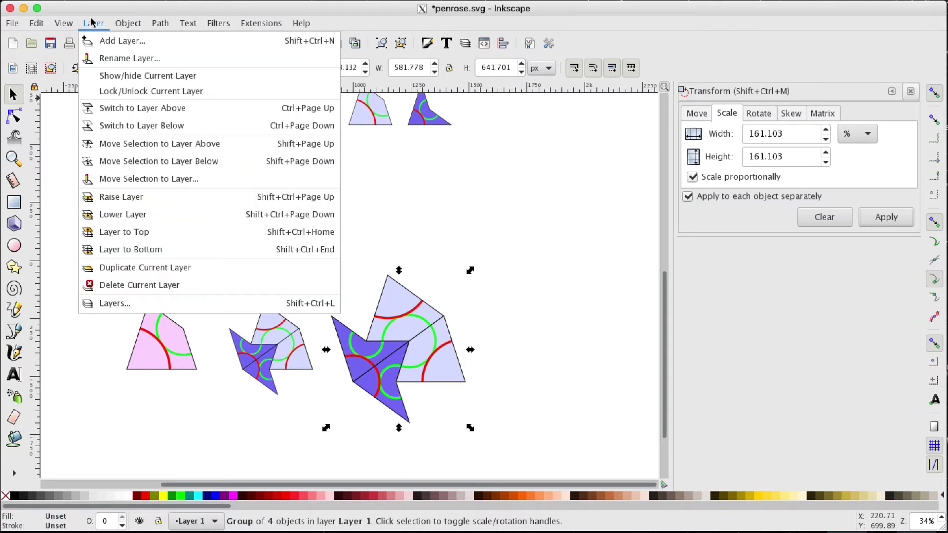
{"action": "left_click", "coordinate": [109, 158]}
{"action": "left_click", "coordinate": [547, 364]}
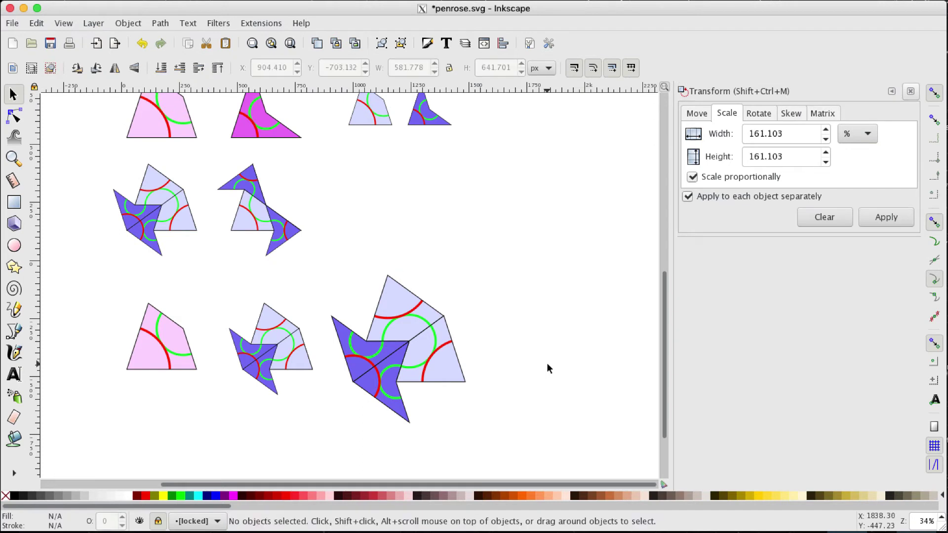
- Cover both light blue kites of the enlarged group with snapped, rotated copies of the large pink kite, turning the upper one by -108°
{"action": "left_click", "coordinate": [179, 110]}
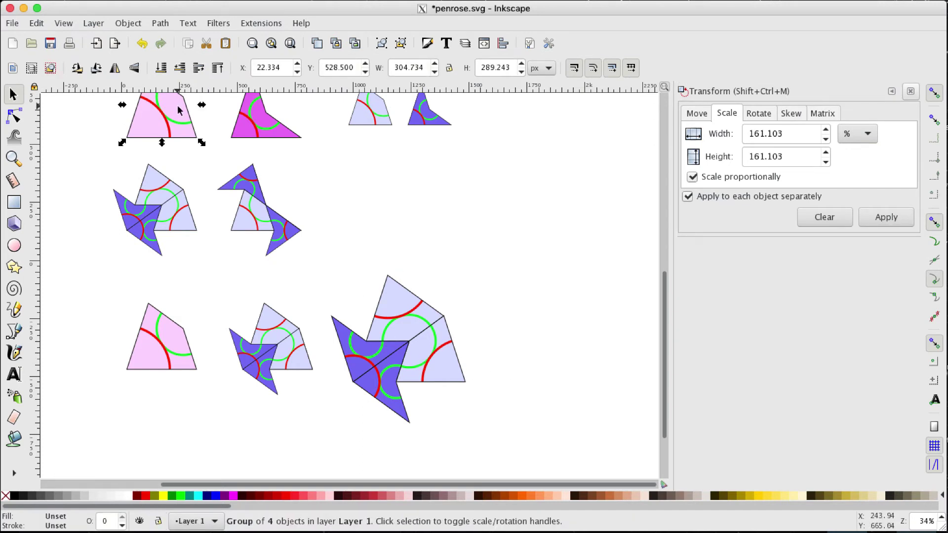
{"action": "left_click_drag", "start_coordinate": [179, 110], "coordinate": [533, 296]}
{"action": "left_click", "coordinate": [533, 296]}
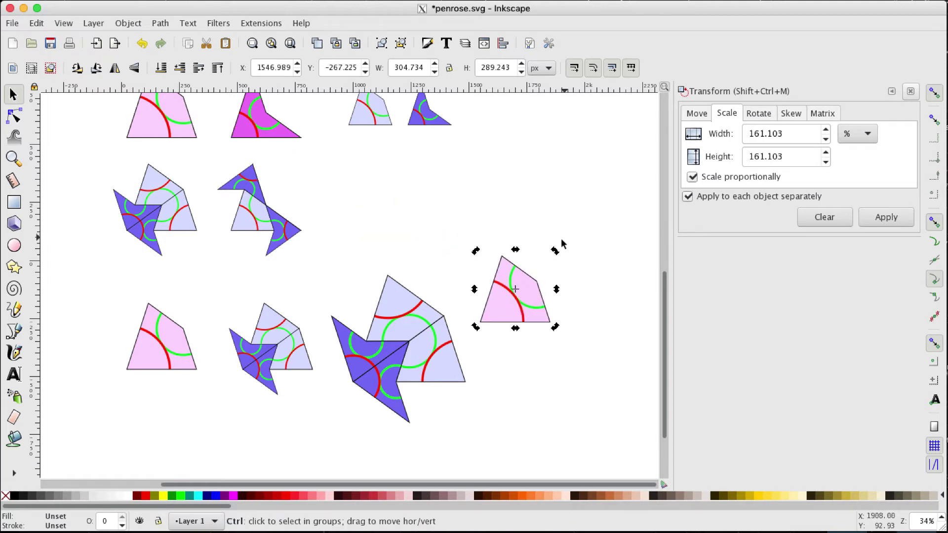
{"action": "left_click_drag", "start_coordinate": [553, 248], "coordinate": [542, 309]}
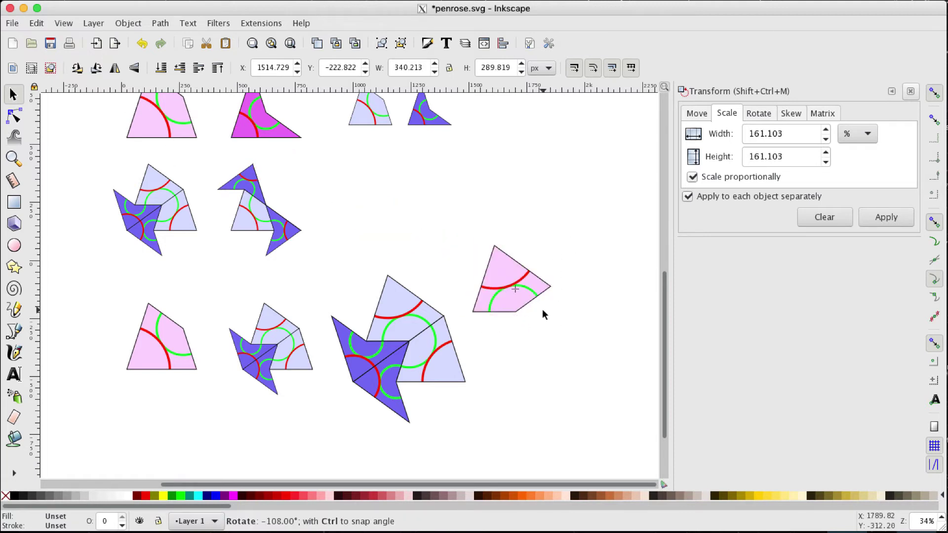
{"action": "left_click_drag", "start_coordinate": [491, 264], "coordinate": [530, 331]}
{"action": "left_click", "coordinate": [530, 332]}
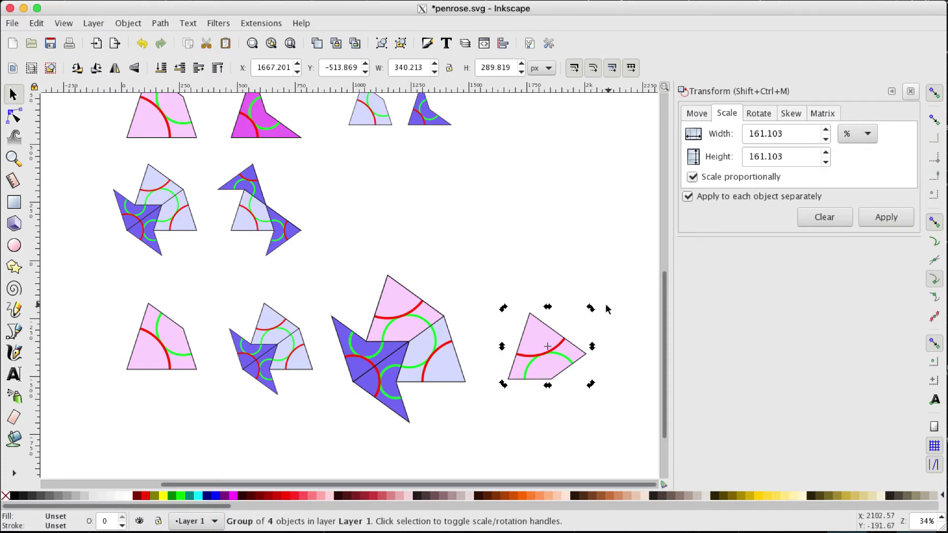
{"action": "left_click_drag", "start_coordinate": [590, 309], "coordinate": [542, 369]}
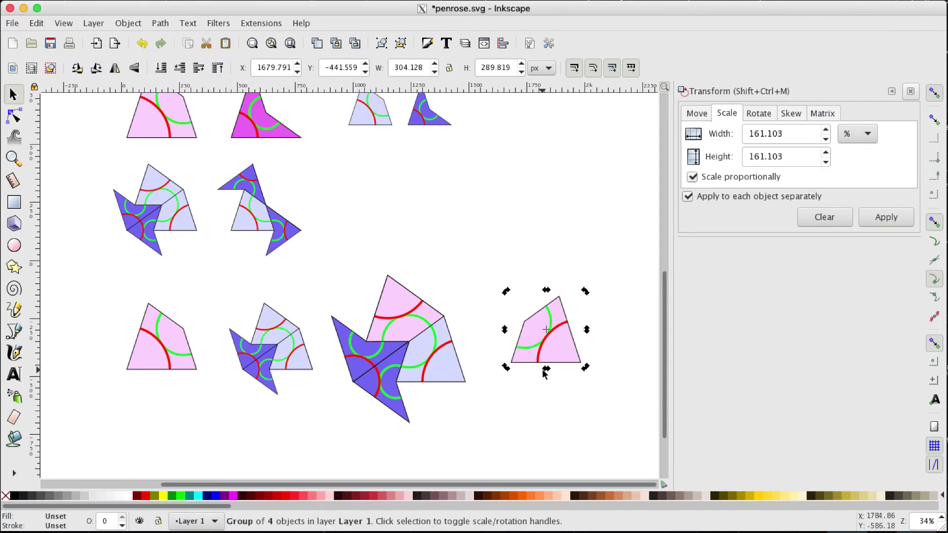
{"action": "left_click_drag", "start_coordinate": [533, 330], "coordinate": [407, 355]}
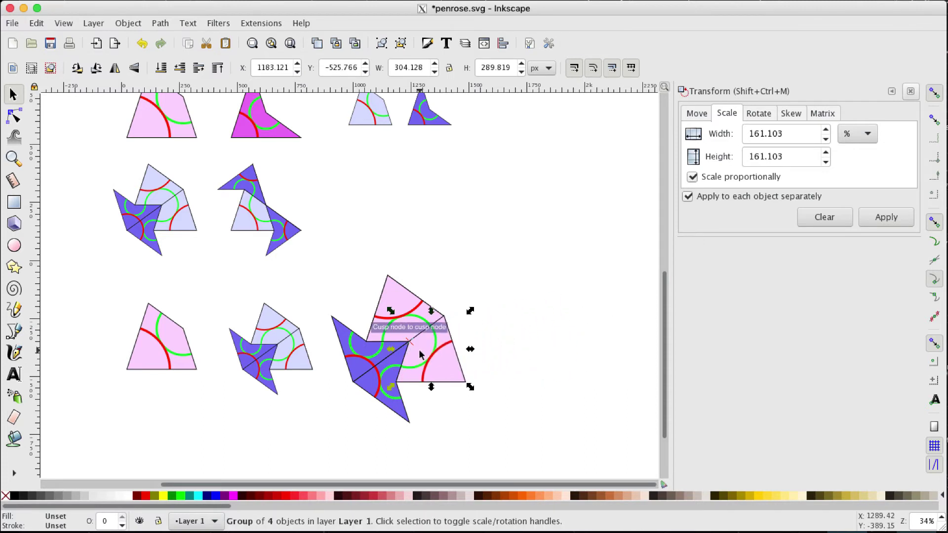
- Cover both purple darts of the enlarged group with rotated copies of the large magenta dart, snapped to the dart corners
{"action": "left_click", "coordinate": [263, 118]}
{"action": "key", "text": "ctrl+d"}
{"action": "left_click_drag", "start_coordinate": [263, 118], "coordinate": [495, 233]}
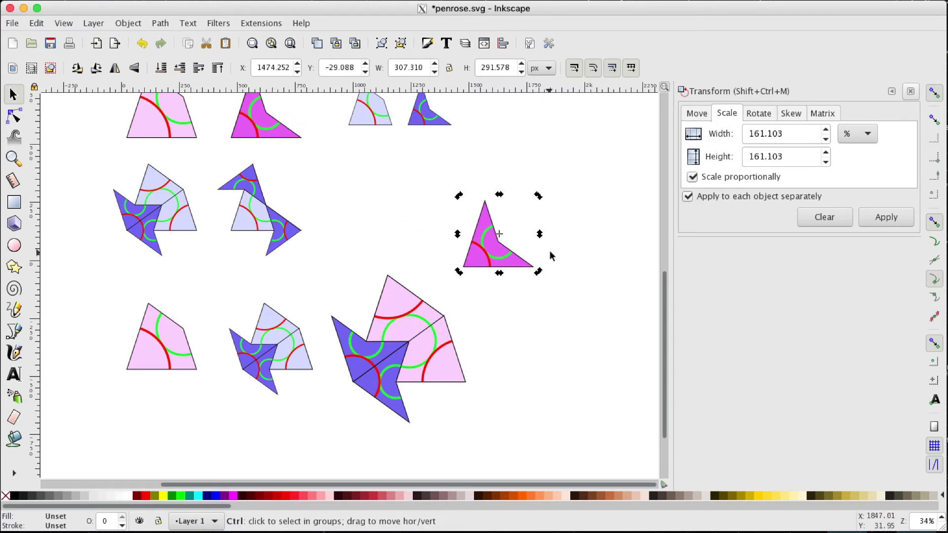
{"action": "left_click_drag", "start_coordinate": [537, 196], "coordinate": [510, 185]}
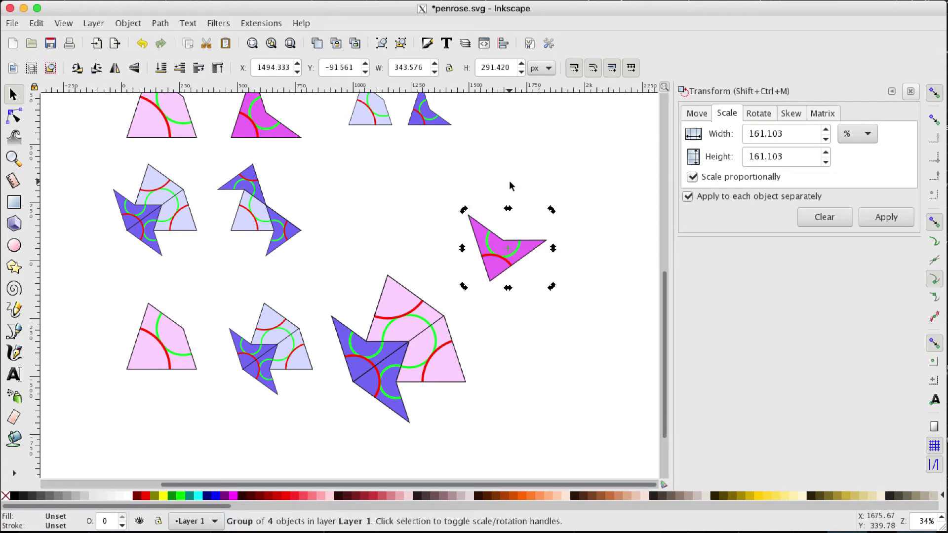
{"action": "left_click_drag", "start_coordinate": [493, 271], "coordinate": [556, 418]}
{"action": "key", "text": "ctrl+d"}
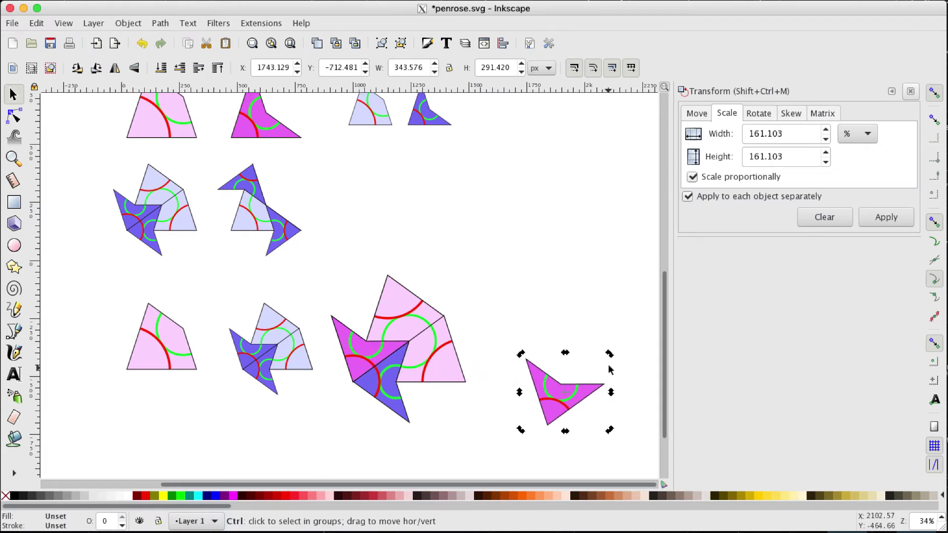
{"action": "left_click_drag", "start_coordinate": [608, 348], "coordinate": [597, 404]}
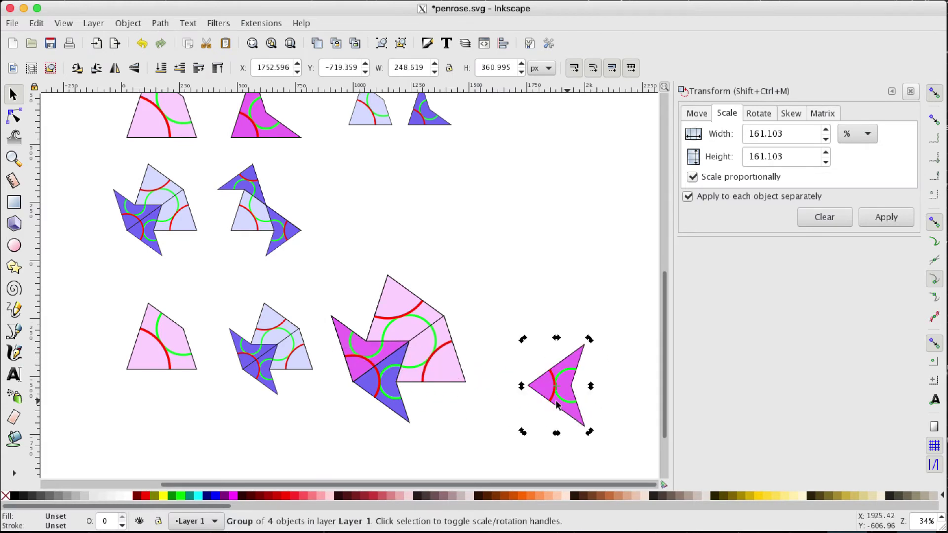
{"action": "left_click_drag", "start_coordinate": [546, 389], "coordinate": [367, 387]}
- Group the two pink kites and two magenta darts that cover the enlarged tiles
{"action": "left_click", "coordinate": [502, 253]}
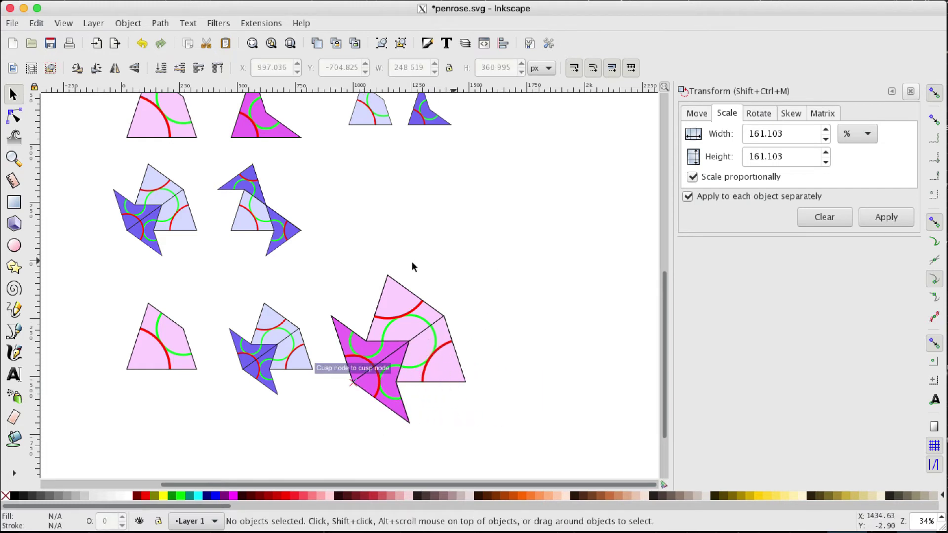
{"action": "left_click_drag", "start_coordinate": [313, 253], "coordinate": [501, 445]}
{"action": "key", "text": "ctrl+g"}
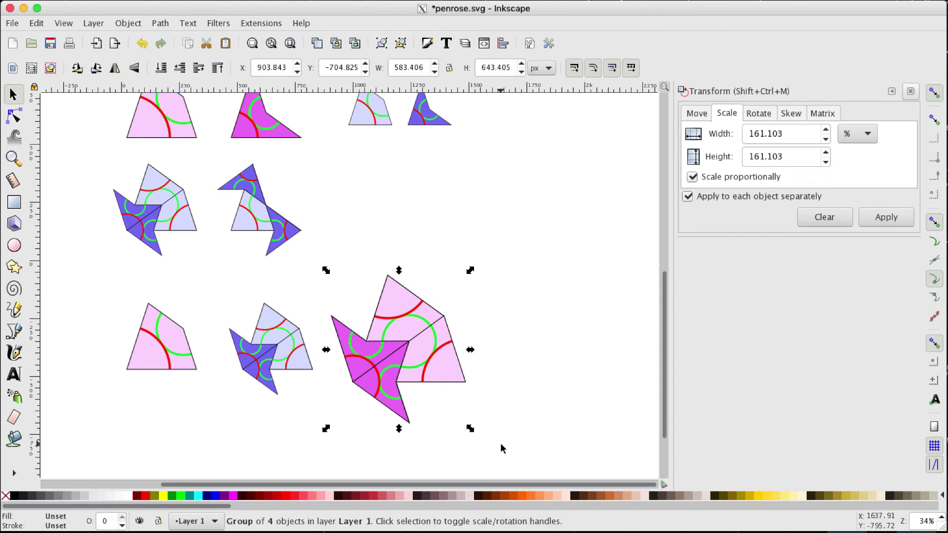
- Duplicate the group of pink kites and magenta darts and shift the copy 750 px to the right
{"action": "left_click", "coordinate": [576, 349]}
{"action": "left_click", "coordinate": [414, 360]}
{"action": "key", "text": "ctrl+d"}
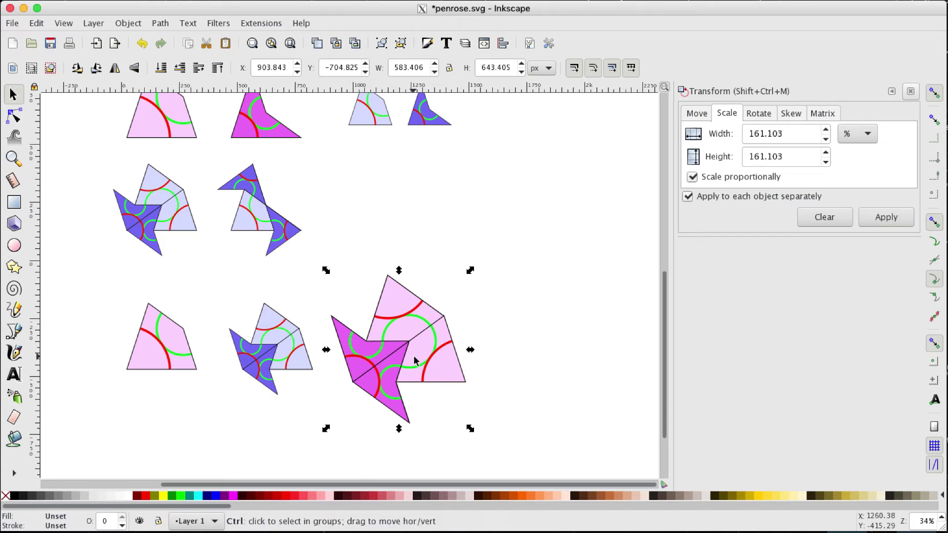
{"action": "key", "text": "shift+Right"}
{"action": "key", "text": "Right"}
{"action": "key", "text": "Right"}
{"action": "key", "text": "Right"}
{"action": "key", "text": "Right"}
{"action": "key", "text": "Right"}
{"action": "key", "text": "Right"}
{"action": "key", "text": "Right"}
{"action": "key", "text": "Right"}
{"action": "key", "text": "Right"}
{"action": "key", "text": "Right"}
{"action": "key", "text": "Right"}
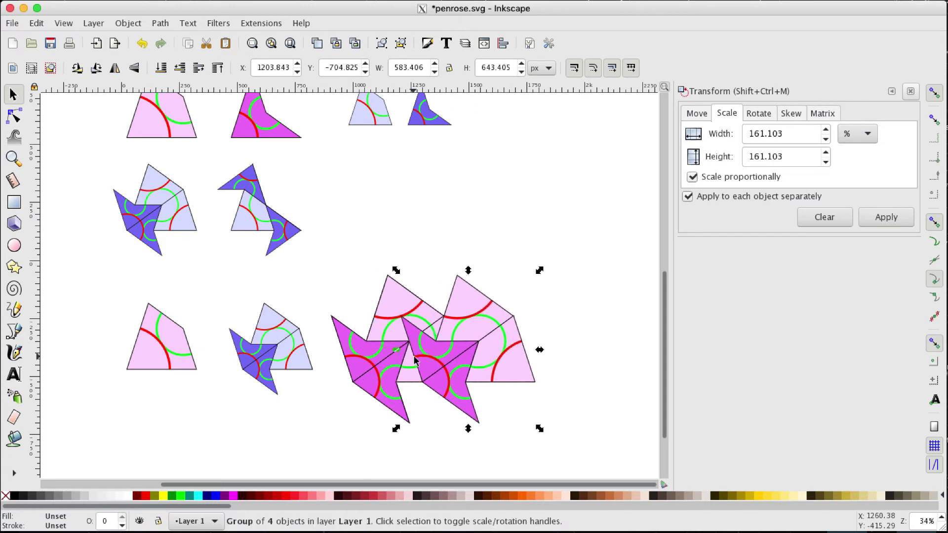
{"action": "key", "text": "Right"}
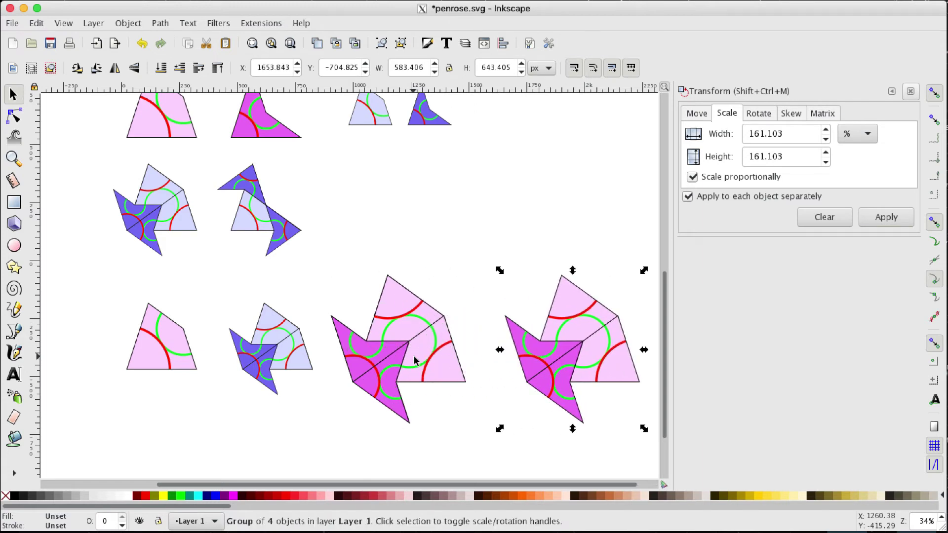
{"action": "scroll", "coordinate": [414, 360], "scroll_direction": "right", "scroll_amount": 10}
{"action": "scroll", "coordinate": [414, 360], "scroll_direction": "left", "scroll_amount": 5}
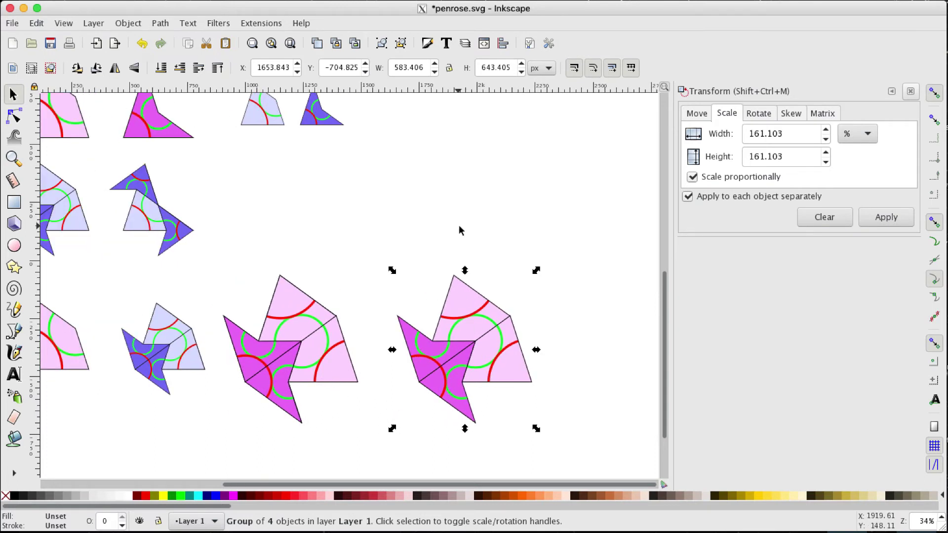
- Move the copied pink and magenta group to the layer below, deselect it, and close the Transform dialog
{"action": "left_click", "coordinate": [93, 24]}
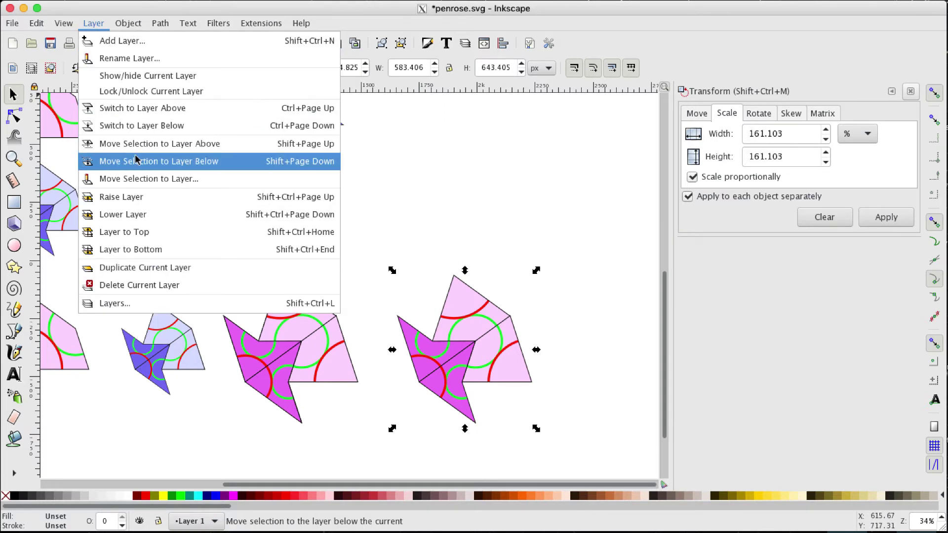
{"action": "left_click", "coordinate": [137, 161]}
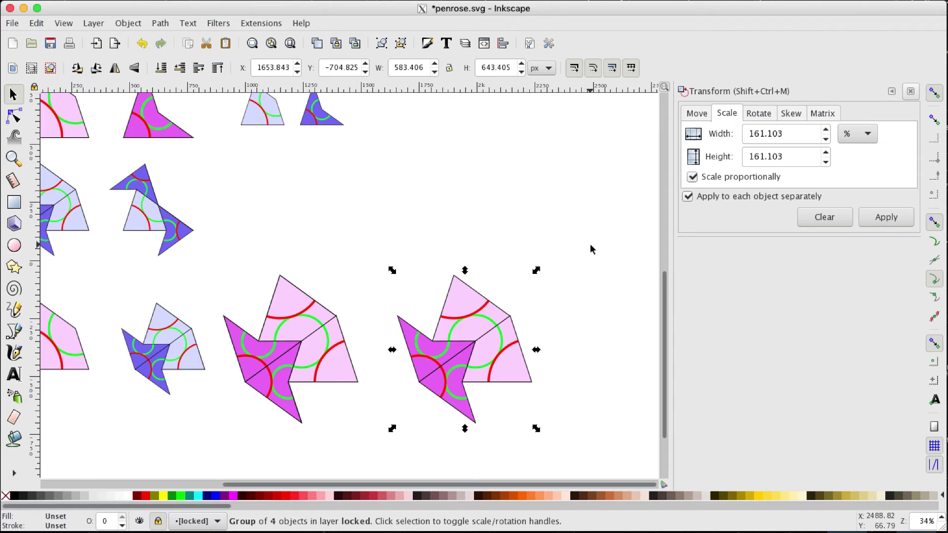
{"action": "left_click", "coordinate": [521, 340]}
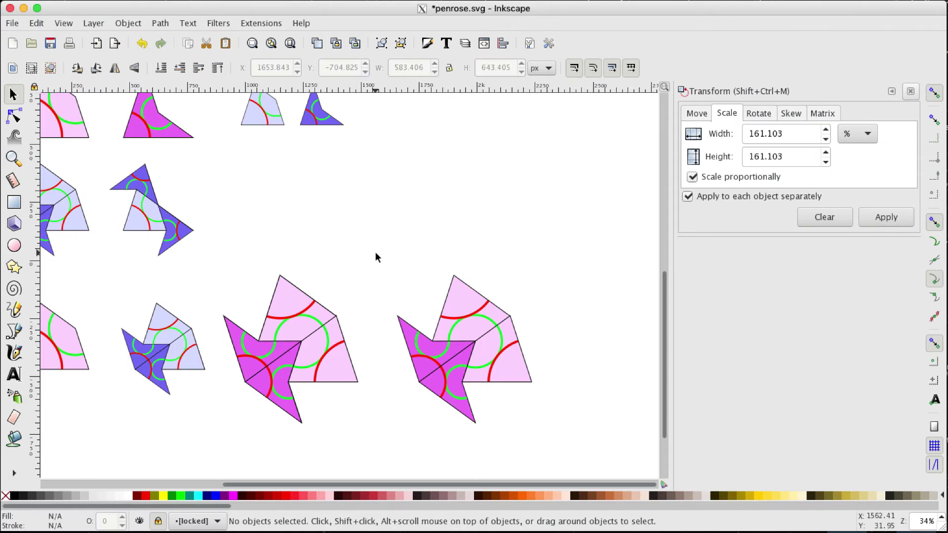
{"action": "scroll", "coordinate": [375, 257], "scroll_direction": "left", "scroll_amount": 4}
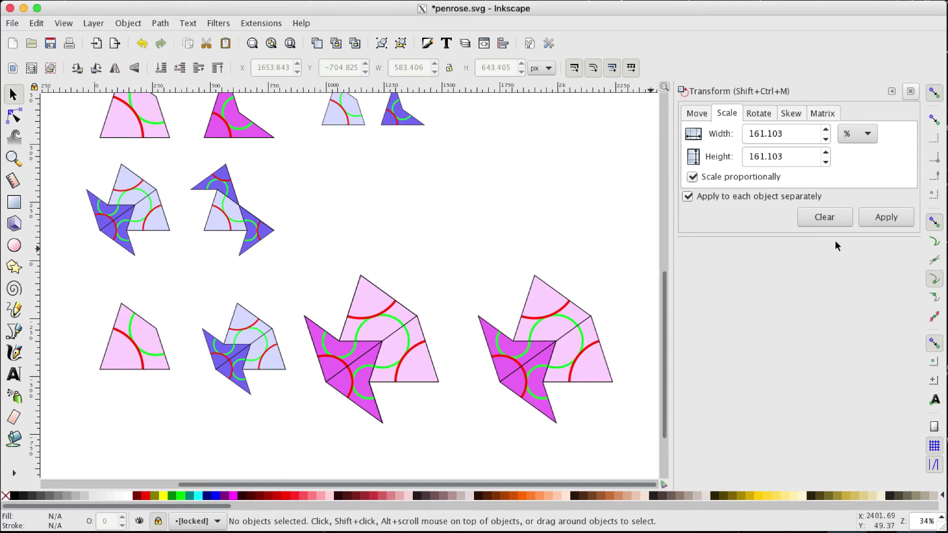
{"action": "left_click", "coordinate": [913, 92]}
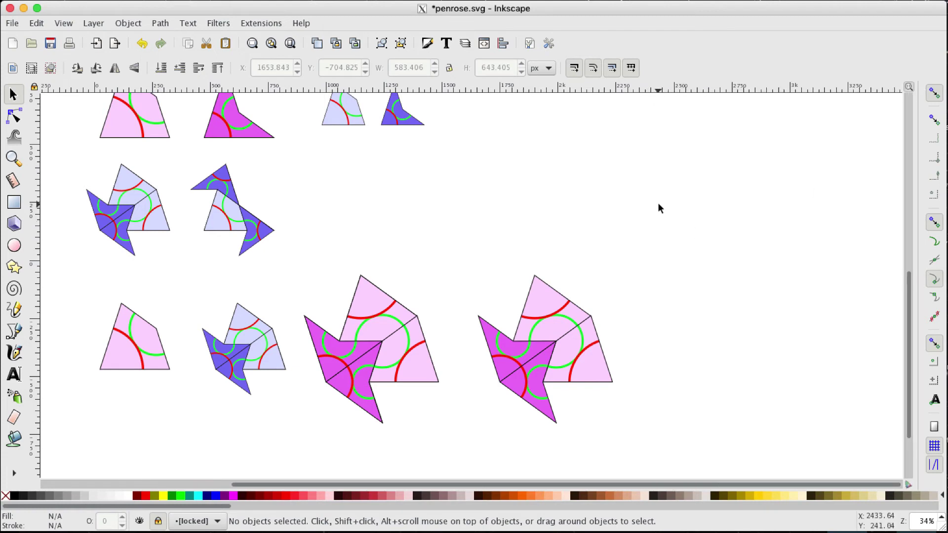
- Cover both pink kites of the copied group with rotated duplicates of the subdivided kite group, snapped to the kite corners
{"action": "left_click", "coordinate": [135, 212]}
{"action": "key", "text": "ctrl+d"}
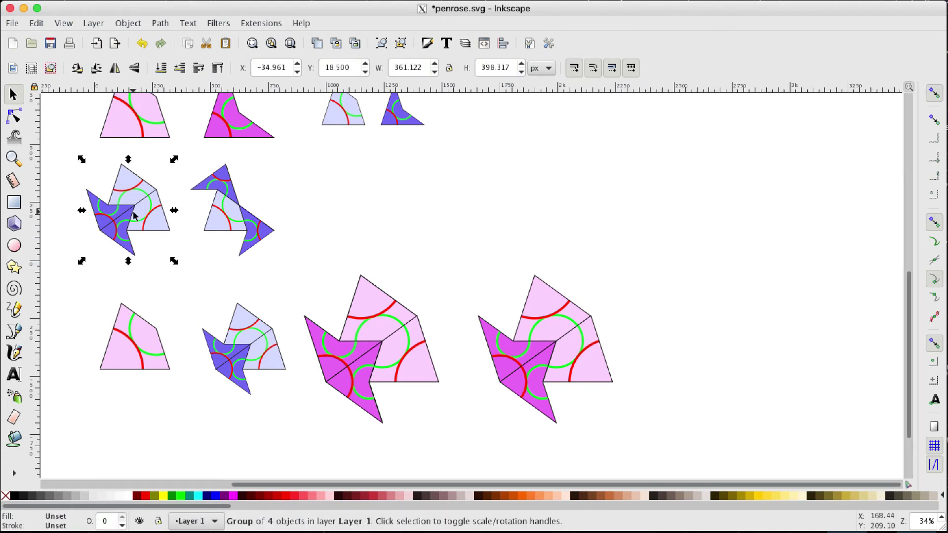
{"action": "left_click_drag", "start_coordinate": [130, 215], "coordinate": [655, 221]}
{"action": "left_click", "coordinate": [654, 222]}
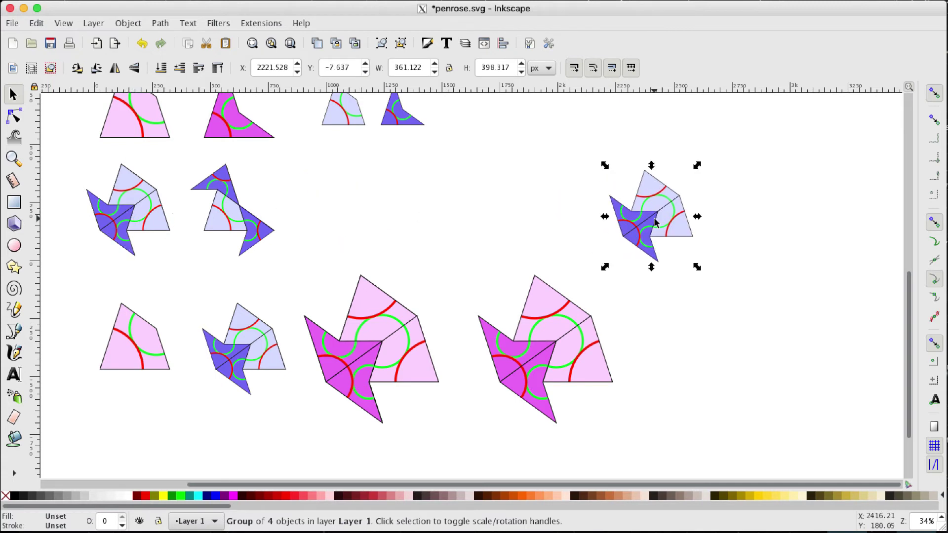
{"action": "left_click_drag", "start_coordinate": [697, 165], "coordinate": [709, 335]}
{"action": "key", "text": "ctrl+d"}
{"action": "left_click", "coordinate": [709, 335]}
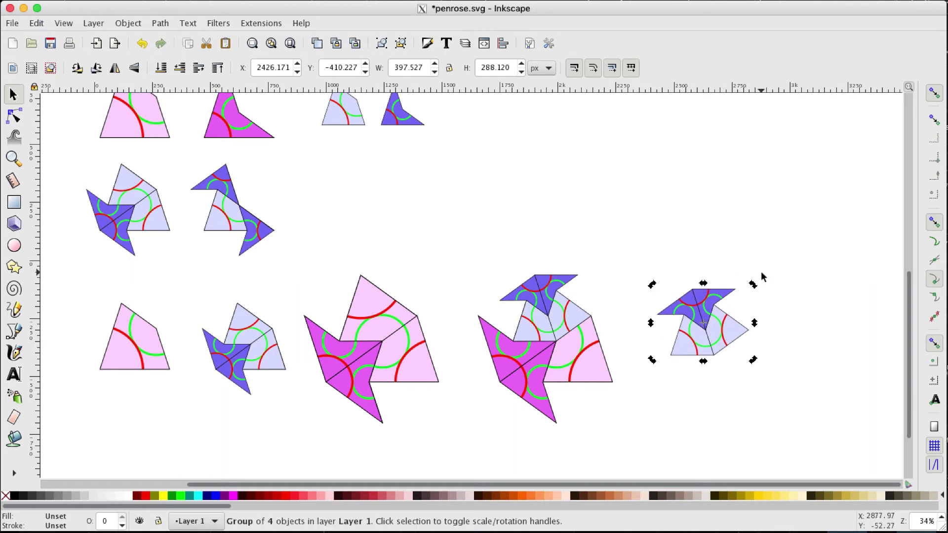
{"action": "left_click_drag", "start_coordinate": [753, 285], "coordinate": [748, 318]}
{"action": "left_click_drag", "start_coordinate": [709, 360], "coordinate": [556, 374]}
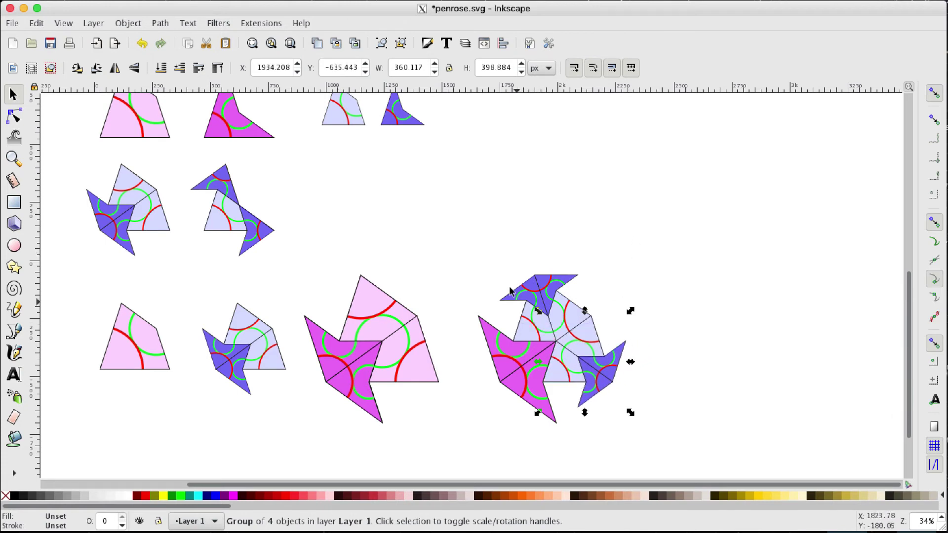
- Cover both magenta darts of the copied group with rotated duplicates of the subdivided dart group, snapped to the dart corners
{"action": "left_click", "coordinate": [217, 222]}
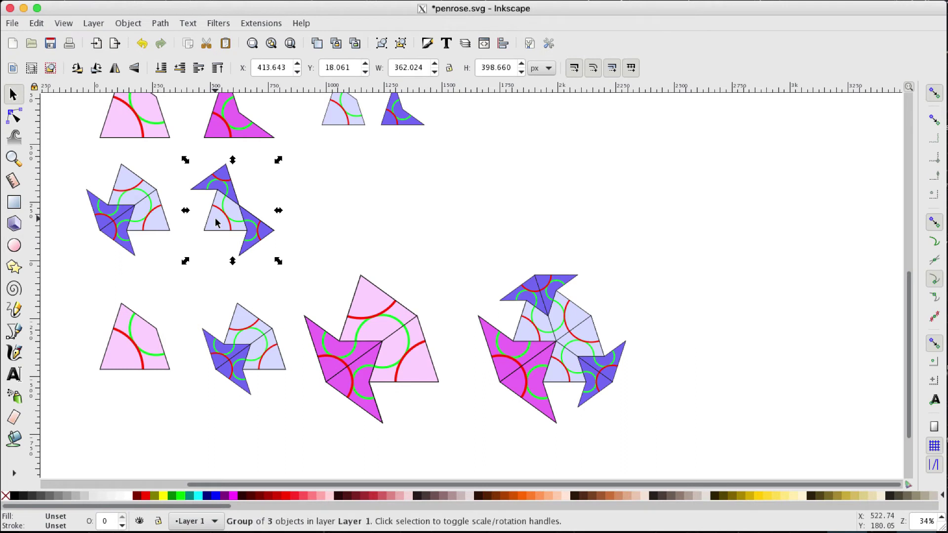
{"action": "left_click_drag", "start_coordinate": [217, 222], "coordinate": [641, 193]}
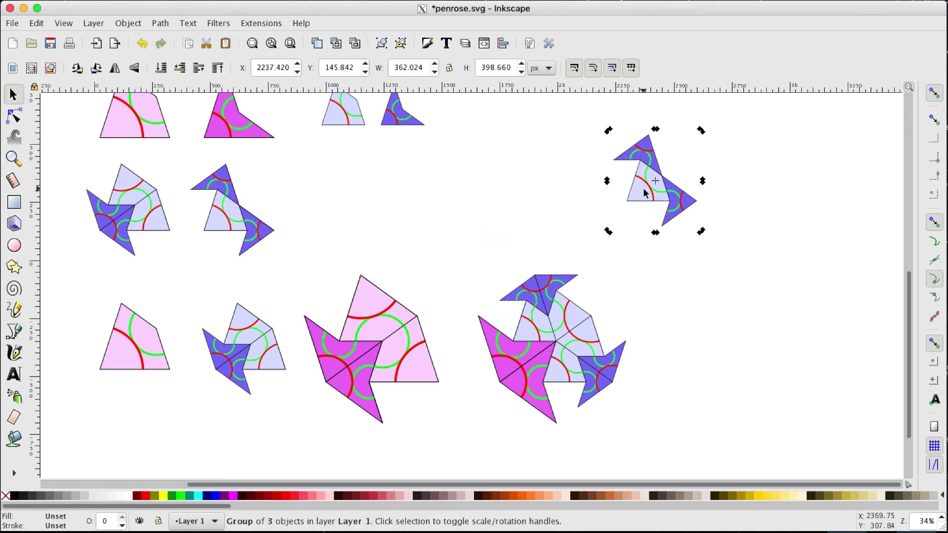
{"action": "left_click_drag", "start_coordinate": [701, 231], "coordinate": [500, 377]}
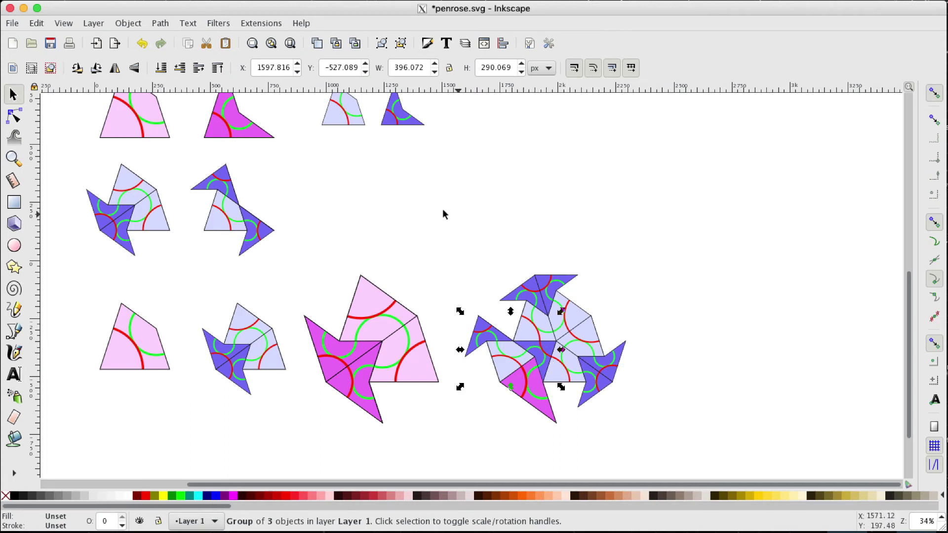
{"action": "left_click", "coordinate": [220, 223]}
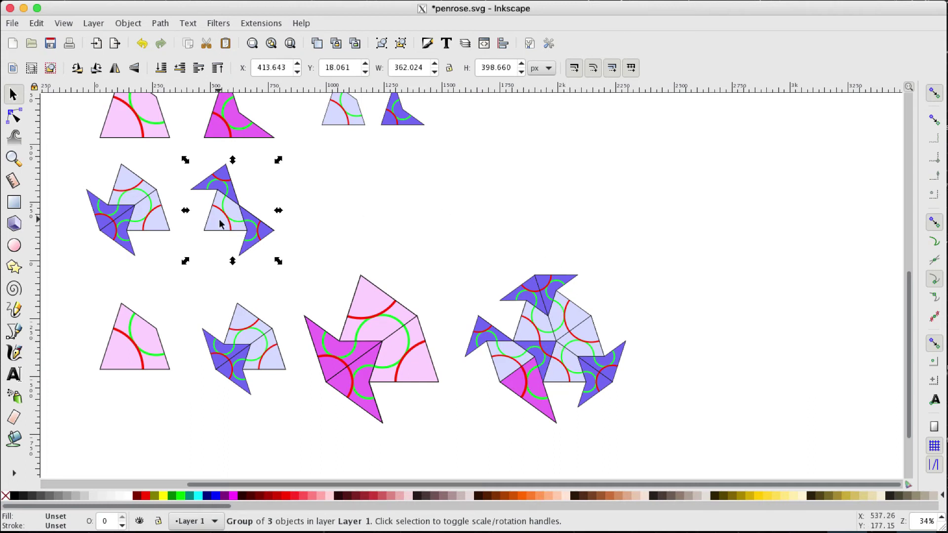
{"action": "left_click_drag", "start_coordinate": [219, 223], "coordinate": [722, 222]}
{"action": "key", "text": "ctrl"}
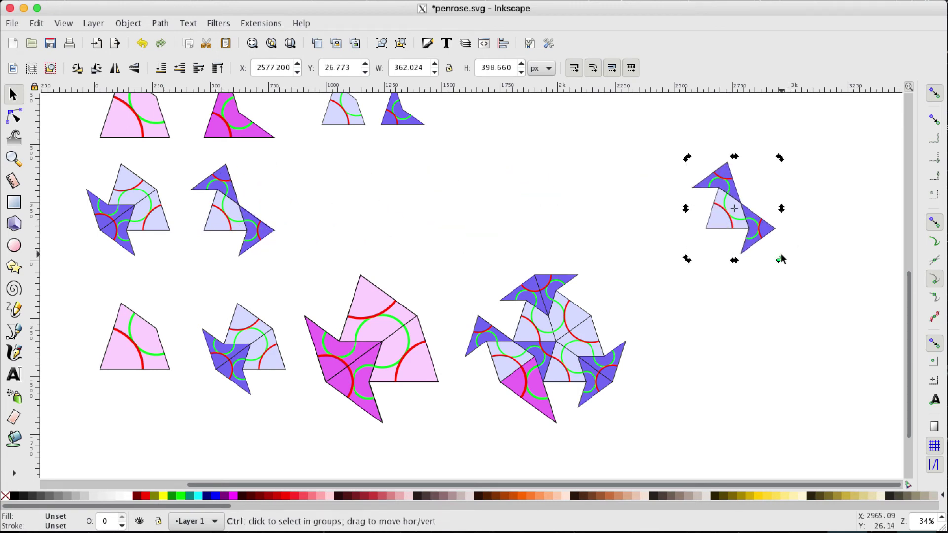
{"action": "left_click_drag", "start_coordinate": [780, 261], "coordinate": [511, 378]}
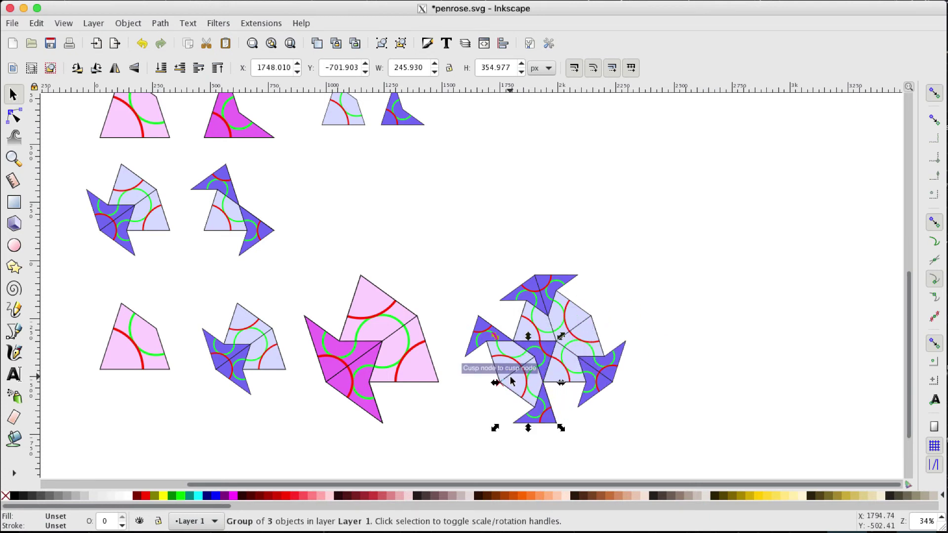
- Group the two subdivided kite groups and two subdivided dart groups that cover the copy
{"action": "left_click", "coordinate": [664, 244]}
{"action": "left_click_drag", "start_coordinate": [658, 238], "coordinate": [451, 436]}
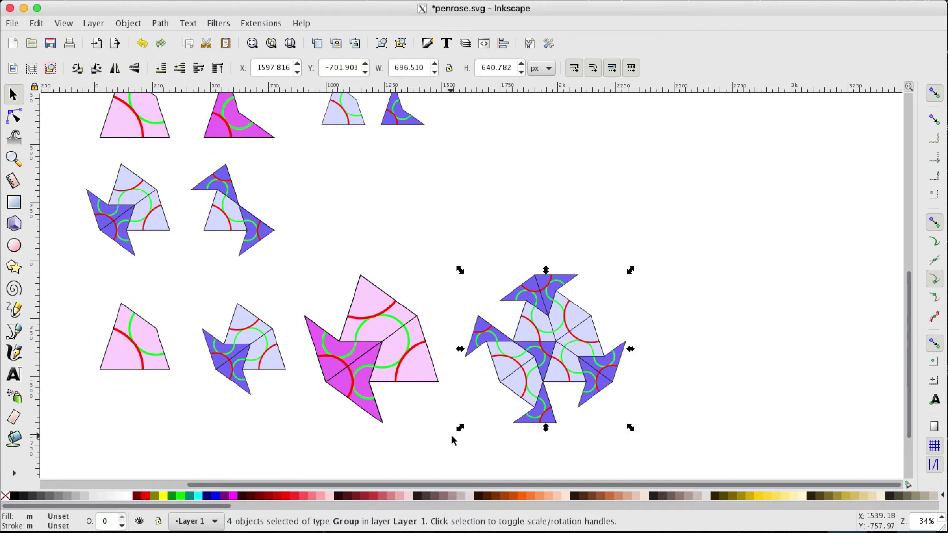
{"action": "key", "text": "ctrl+g"}
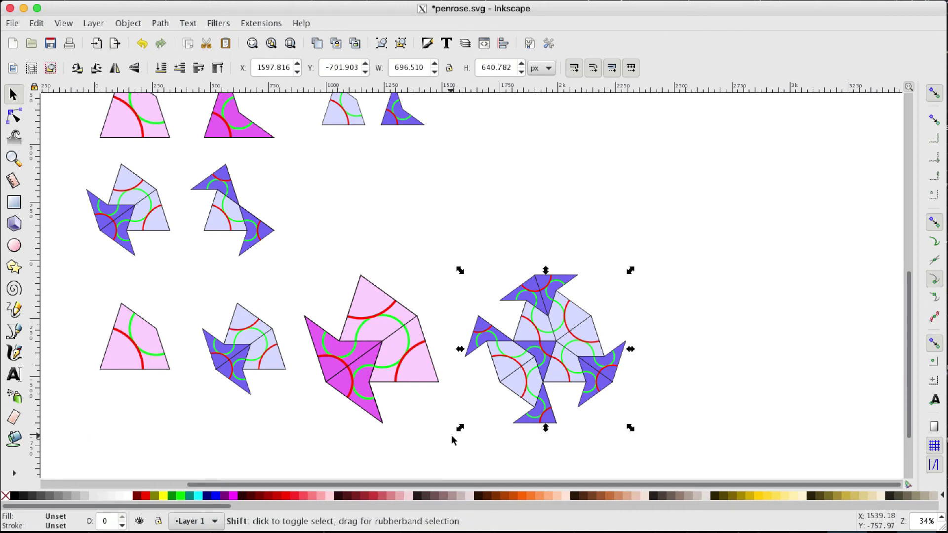
{"action": "key", "text": "h"}
{"action": "key", "text": "ctrl+z"}
- Duplicate the new group of small tiles and shift the copy 900 px to the right
{"action": "key", "text": "ctrl+d"}
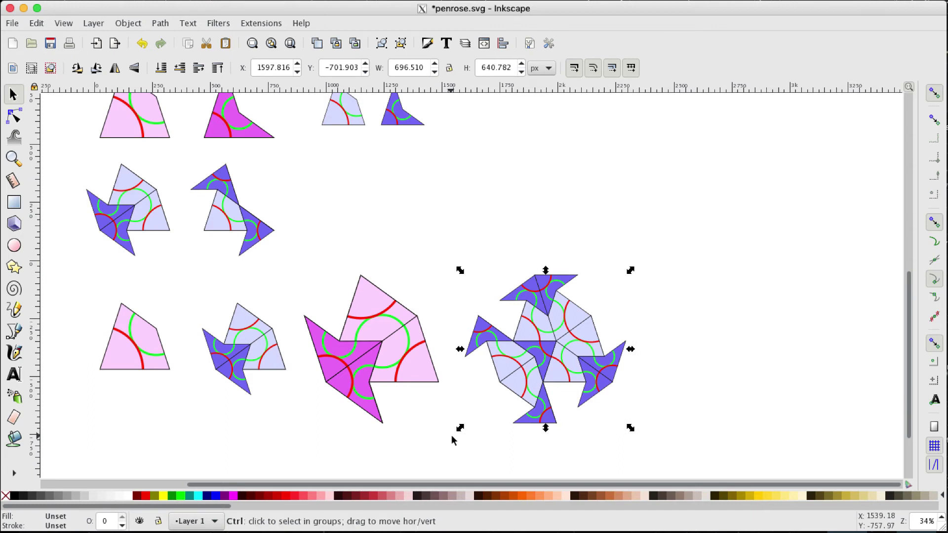
{"action": "key", "text": "shift+Right"}
{"action": "key", "text": "shift+Right"}
{"action": "key", "text": "shift+Right"}
{"action": "key", "text": "shift+Right"}
{"action": "key", "text": "shift+Right"}
{"action": "key", "text": "shift+Right"}
{"action": "key", "text": "shift+Right"}
{"action": "key", "text": "shift+Right"}
{"action": "key", "text": "shift+Right"}
{"action": "key", "text": "shift+Right"}
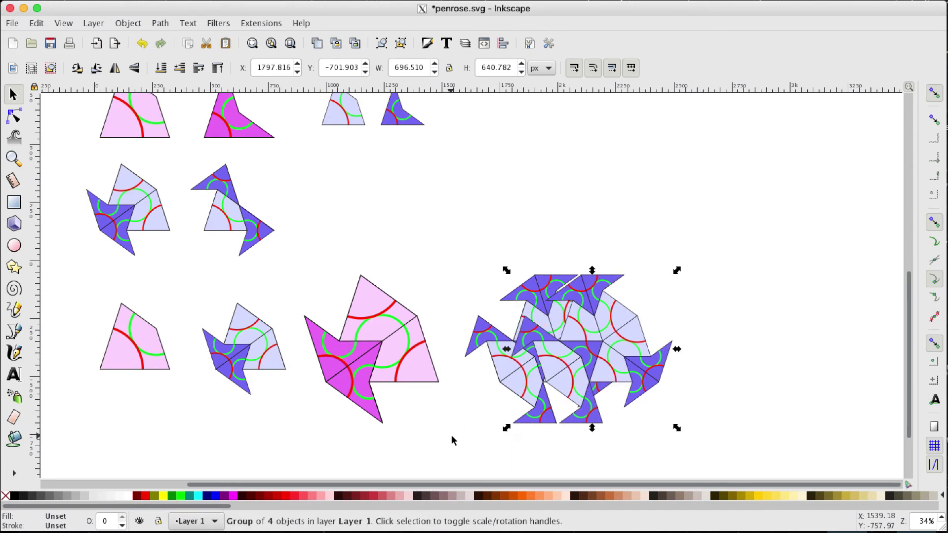
{"action": "key", "text": "shift+Right"}
{"action": "key", "text": "shift+Right"}
{"action": "key", "text": "shift+Right"}
{"action": "key", "text": "shift+Right"}
{"action": "key", "text": "shift+Right"}
{"action": "key", "text": "shift+Right"}
{"action": "key", "text": "shift+Right"}
{"action": "key", "text": "shift+Right"}
{"action": "key", "text": "shift+Right"}
{"action": "key", "text": "shift+Right"}
{"action": "key", "text": "shift+Right"}
{"action": "key", "text": "shift+Right"}
{"action": "key", "text": "shift+Right"}
{"action": "key", "text": "shift+Right"}
{"action": "key", "text": "shift+Right"}
{"action": "key", "text": "shift+Right"}
{"action": "key", "text": "shift+Right"}
{"action": "key", "text": "shift+Right"}
{"action": "key", "text": "shift+Right"}
{"action": "key", "text": "shift+Right"}
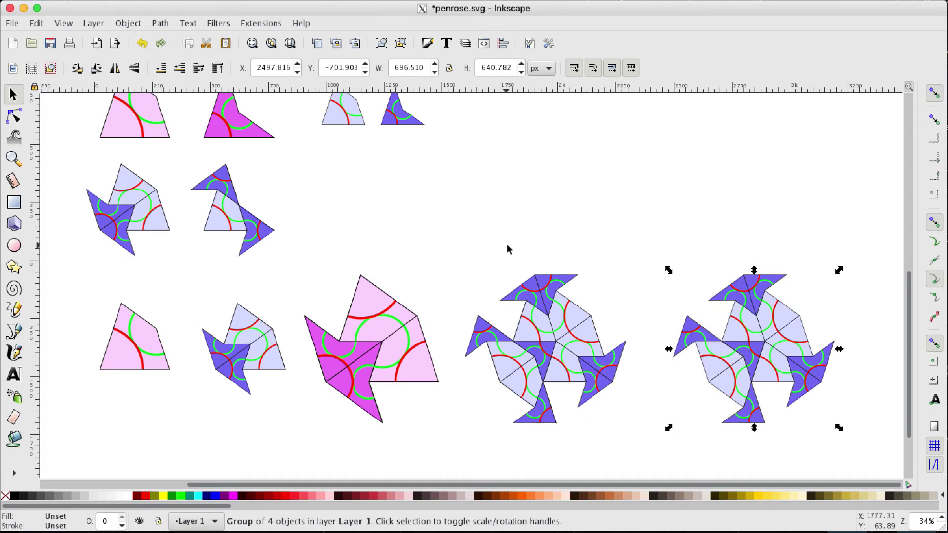
- Scale the duplicated group of small tiles proportionally to 161.103%
{"action": "scroll", "coordinate": [506, 244], "scroll_direction": "right", "scroll_amount": 10}
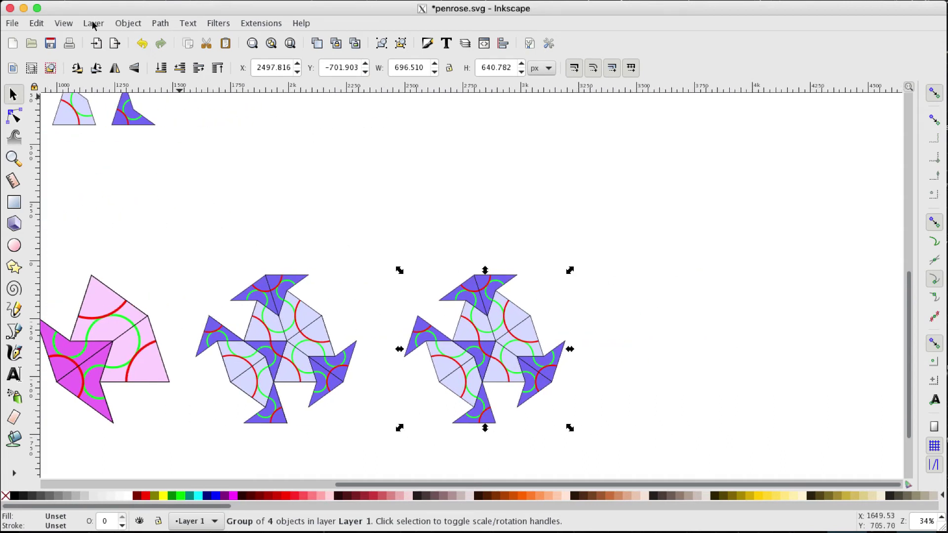
{"action": "left_click", "coordinate": [120, 24]}
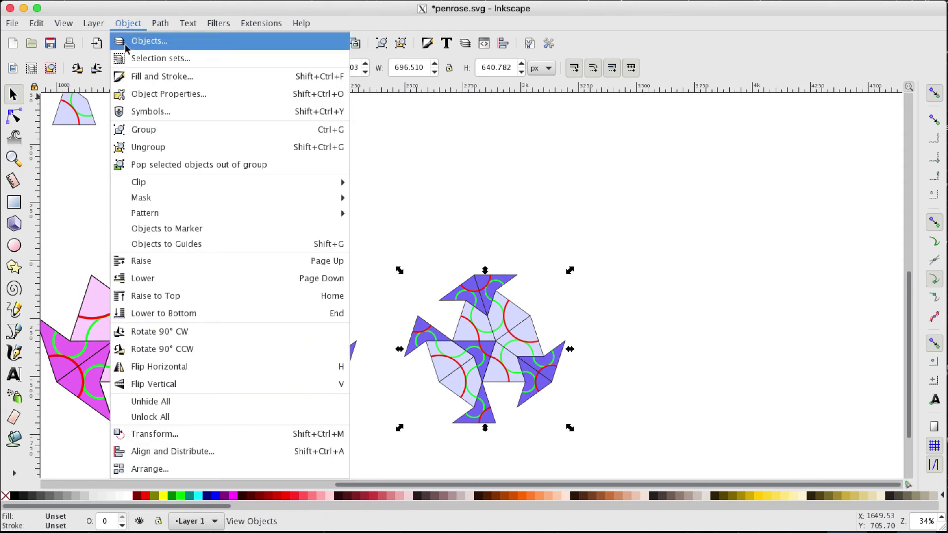
{"action": "left_click", "coordinate": [179, 438]}
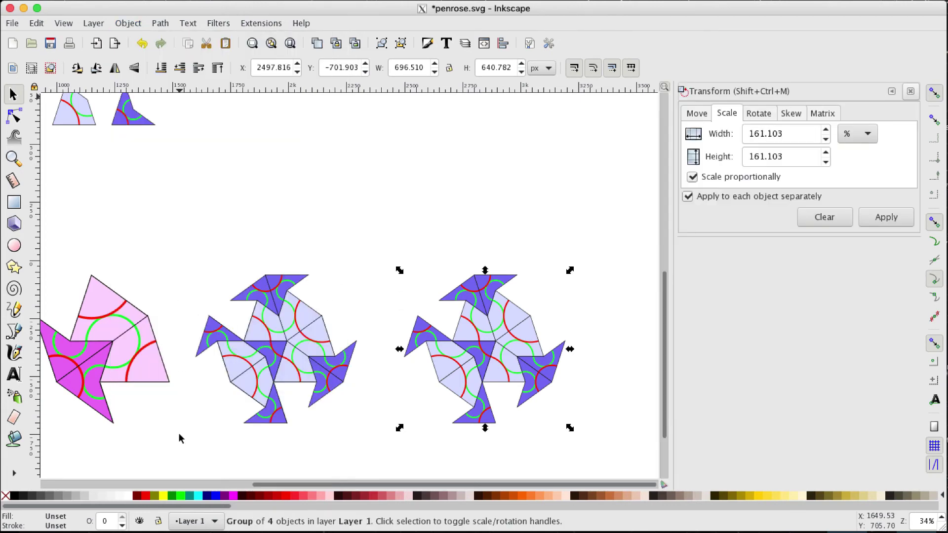
{"action": "left_click", "coordinate": [889, 219]}
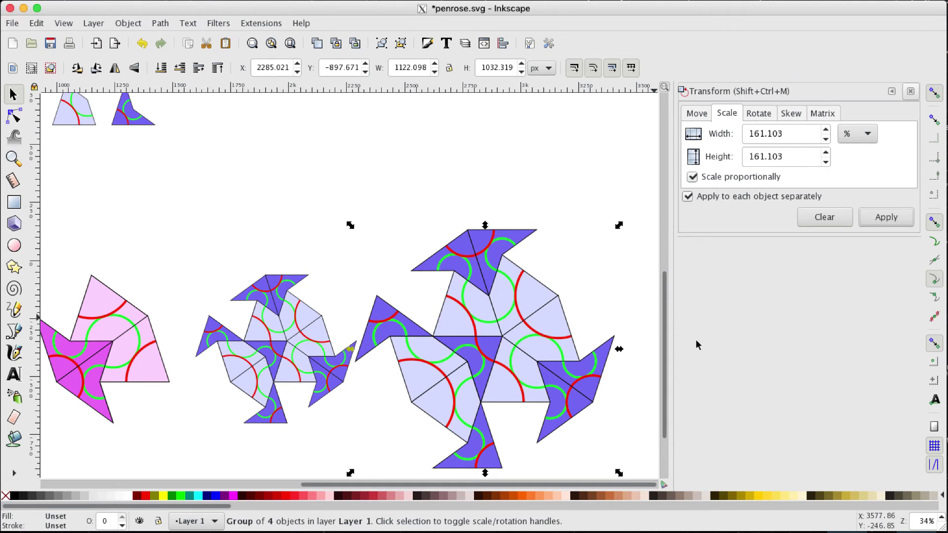
- Shift the enlarged group 200 px to the right, deselect it, and close the Transform dialog
{"action": "left_click", "coordinate": [561, 342]}
{"action": "key", "text": "shift+Right"}
{"action": "key", "text": "shift+Right"}
{"action": "key", "text": "shift+Right"}
{"action": "key", "text": "shift+Right"}
{"action": "key", "text": "shift+Right"}
{"action": "key", "text": "shift+Right"}
{"action": "key", "text": "shift+Right"}
{"action": "key", "text": "shift+Right"}
{"action": "key", "text": "shift+Right"}
{"action": "key", "text": "shift+Right"}
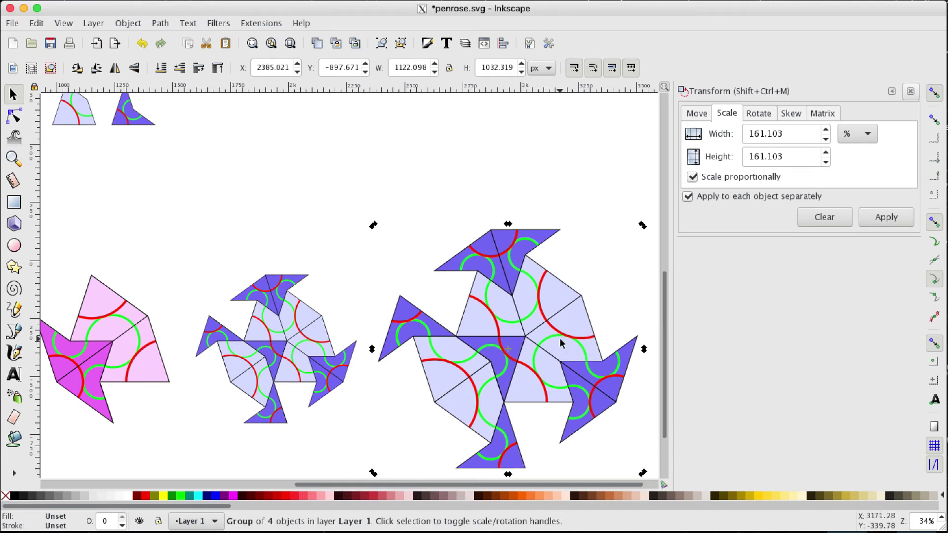
{"action": "scroll", "coordinate": [561, 342], "scroll_direction": "right", "scroll_amount": 5}
{"action": "scroll", "coordinate": [560, 342], "scroll_direction": "down", "scroll_amount": 3}
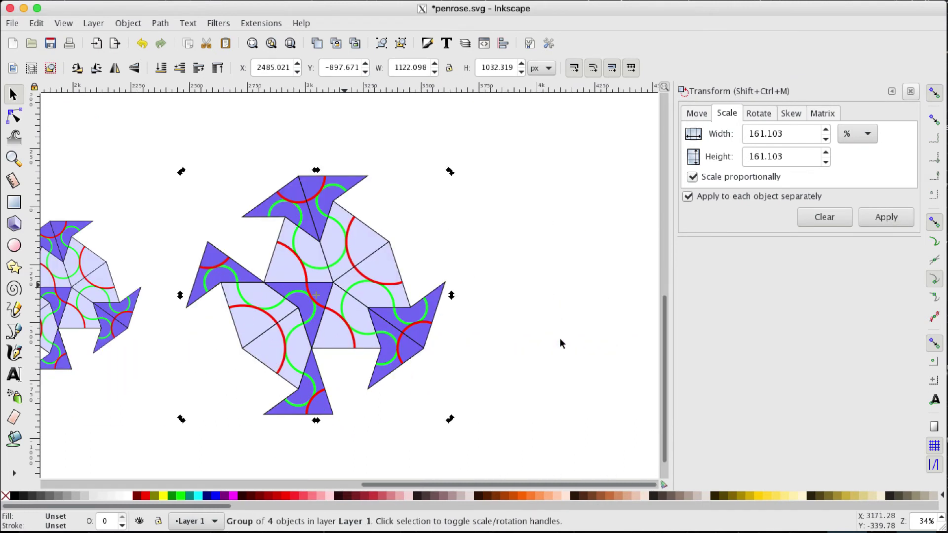
{"action": "left_click", "coordinate": [573, 314]}
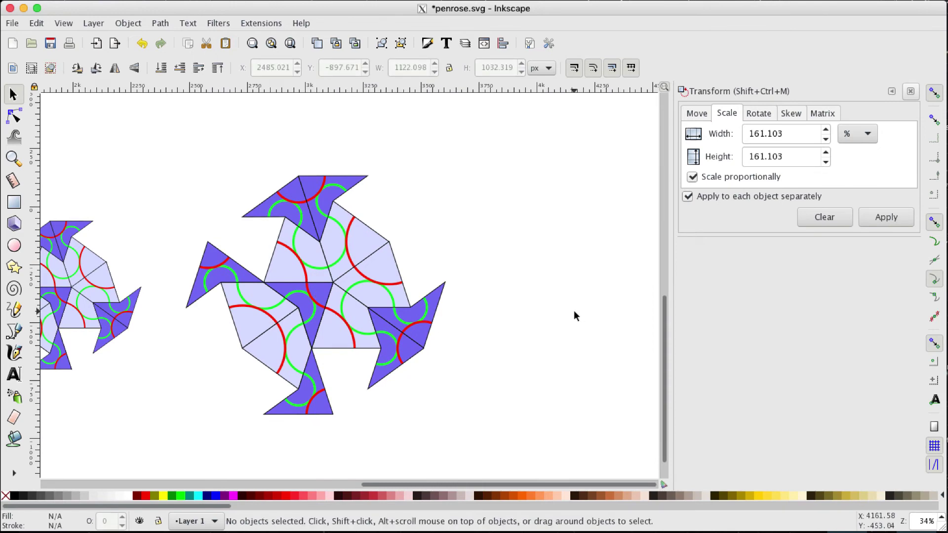
{"action": "key", "text": "ctrl+shift+m"}
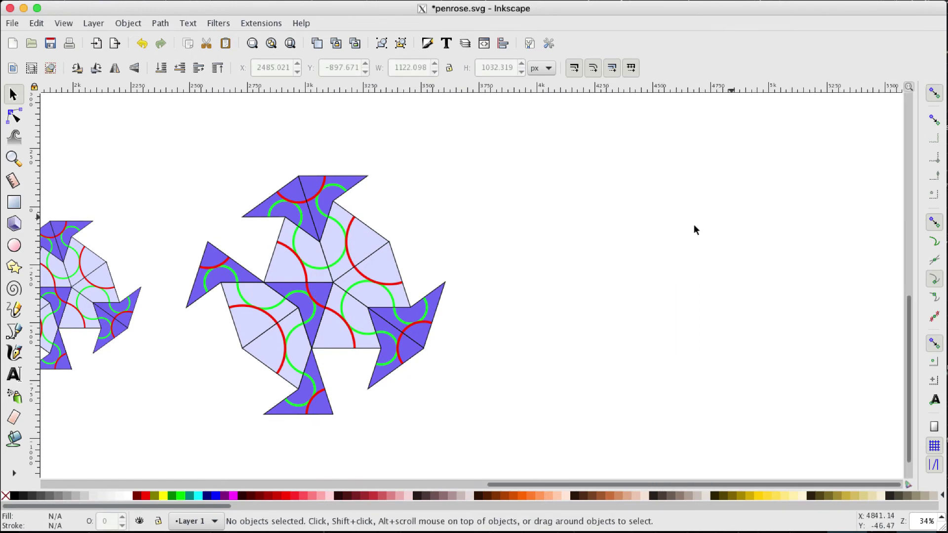
- Place copies of the large pink kite and magenta dart above the enlarged group of tiles
{"action": "scroll", "coordinate": [644, 223], "scroll_direction": "left", "scroll_amount": 10}
{"action": "scroll", "coordinate": [644, 223], "scroll_direction": "up", "scroll_amount": 4}
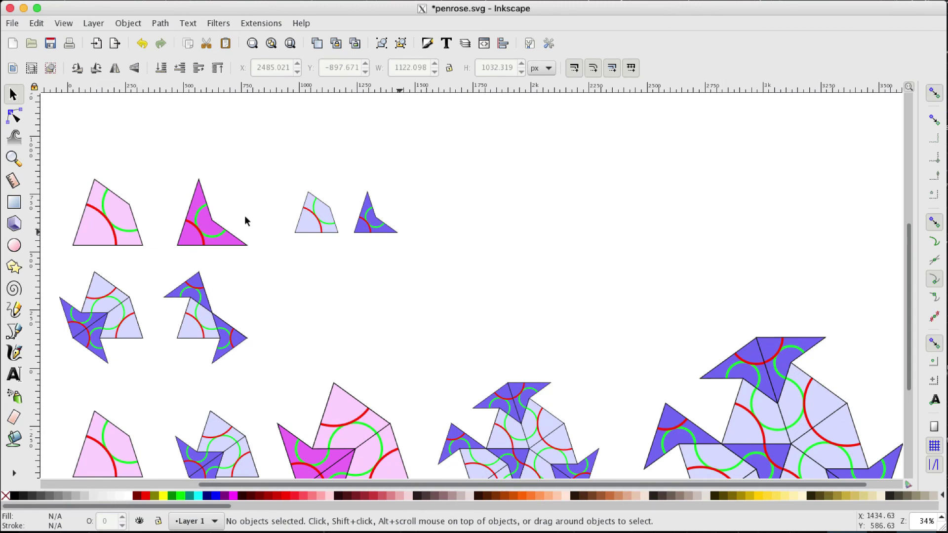
{"action": "left_click_drag", "start_coordinate": [58, 158], "coordinate": [256, 256]}
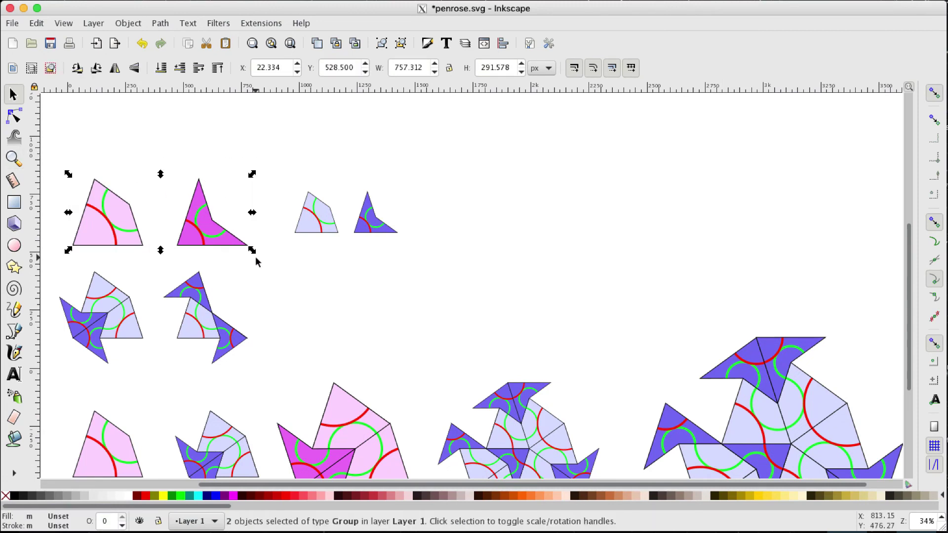
{"action": "left_click_drag", "start_coordinate": [118, 217], "coordinate": [766, 228]}
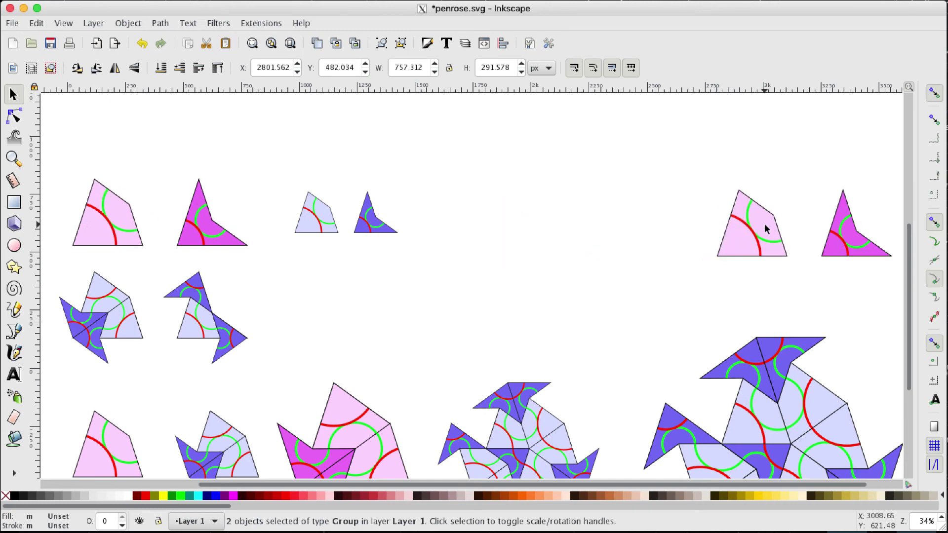
- Fit a pink kite over the upper-left pale kite of the enlarged group and set a duplicate aside on its right
{"action": "scroll", "coordinate": [685, 273], "scroll_direction": "right", "scroll_amount": 10}
{"action": "scroll", "coordinate": [685, 274], "scroll_direction": "down", "scroll_amount": 4}
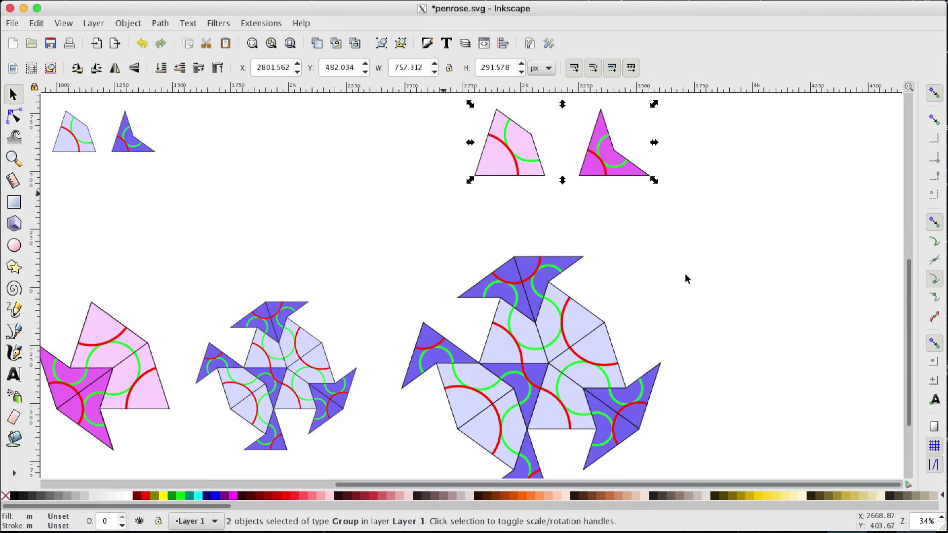
{"action": "left_click", "coordinate": [798, 246]}
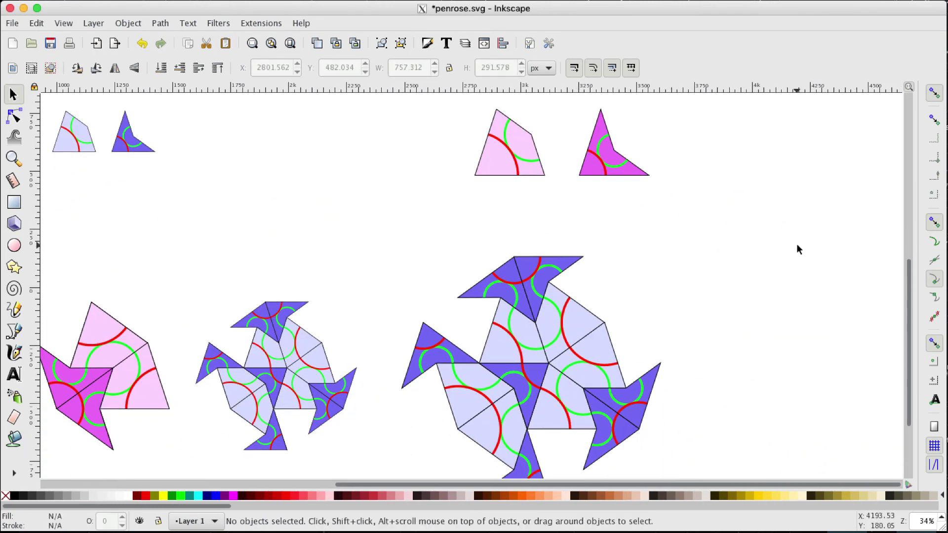
{"action": "left_click", "coordinate": [499, 165]}
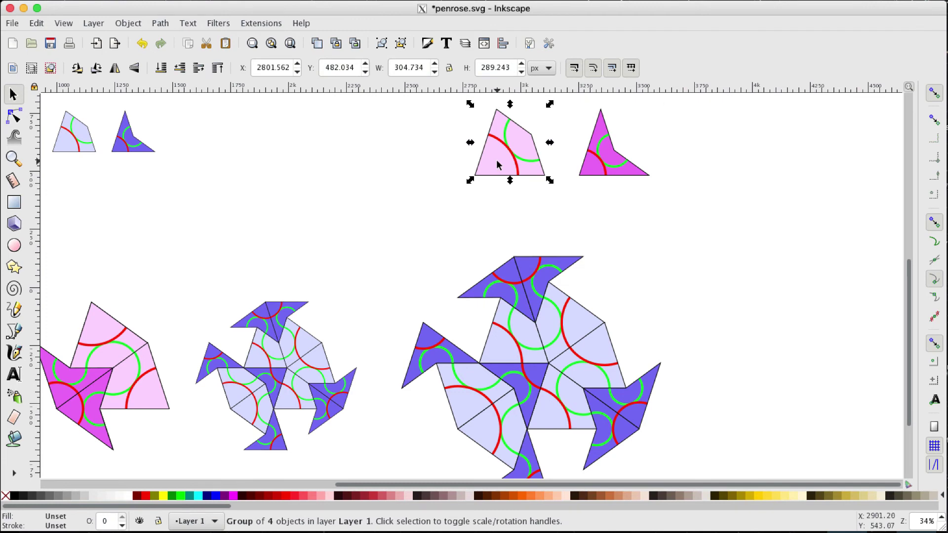
{"action": "left_click_drag", "start_coordinate": [498, 164], "coordinate": [714, 254]}
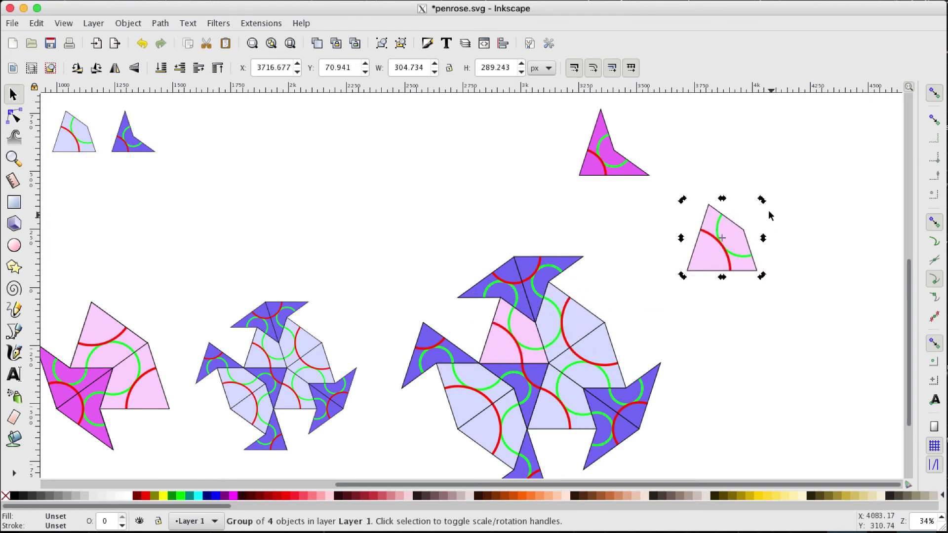
- Rotate and duplicate the pink kite to cover the two adjoining pale kites on the upper right of the enlarged group
{"action": "left_click_drag", "start_coordinate": [760, 200], "coordinate": [633, 267]}
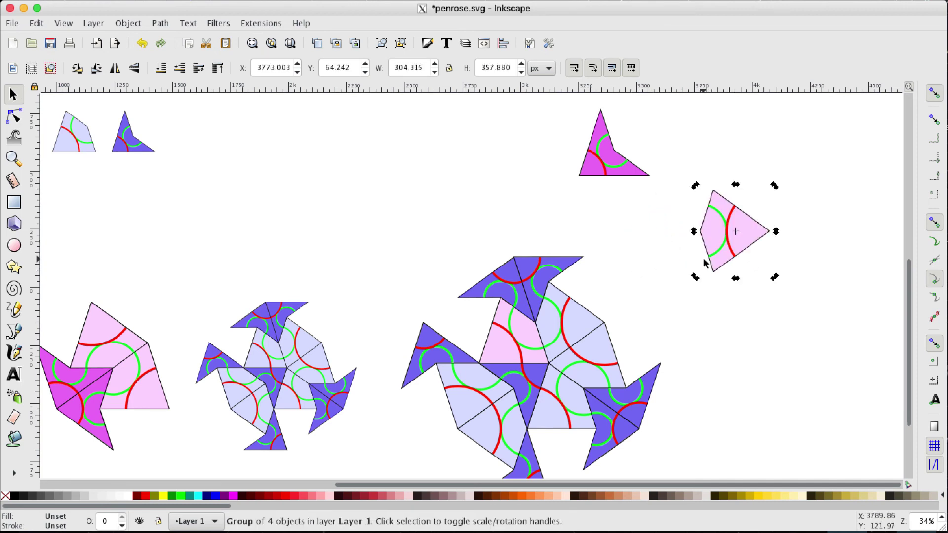
{"action": "left_click_drag", "start_coordinate": [713, 234], "coordinate": [709, 311]}
{"action": "left_click_drag", "start_coordinate": [771, 262], "coordinate": [711, 275]}
{"action": "left_click_drag", "start_coordinate": [703, 316], "coordinate": [595, 349]}
{"action": "key", "text": "ctrl"}
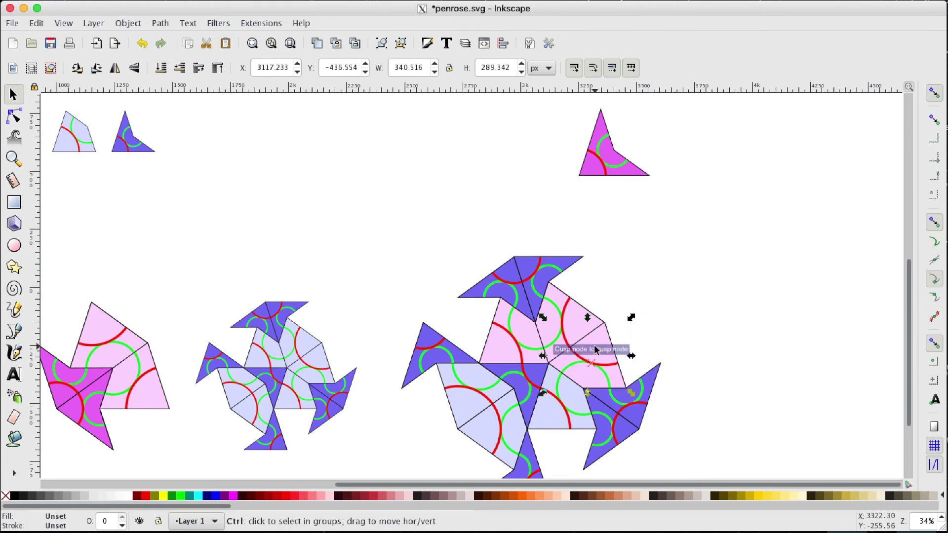
- Duplicate the pink kite, turn it upright, and snap it over the pale kite at the lower centre of the enlarged group
{"action": "left_click_drag", "start_coordinate": [597, 349], "coordinate": [719, 307]}
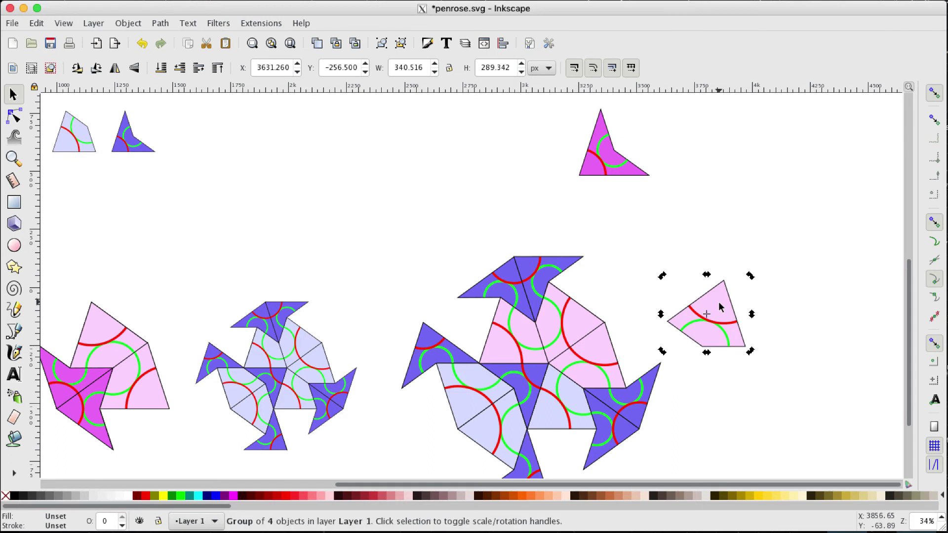
{"action": "left_click", "coordinate": [718, 301]}
{"action": "left_click_drag", "start_coordinate": [748, 275], "coordinate": [542, 414]}
{"action": "key", "text": "ctrl"}
{"action": "left_click", "coordinate": [542, 415]}
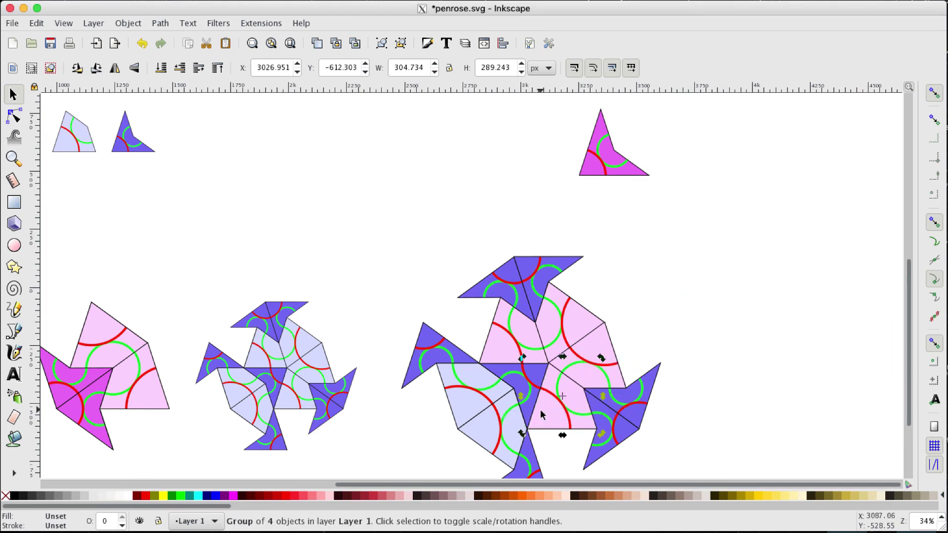
- Duplicate and rotate the pink kite to cover the two pale kites on the lower left of the enlarged group
{"action": "left_click_drag", "start_coordinate": [546, 405], "coordinate": [401, 447]}
{"action": "left_click", "coordinate": [400, 447]}
{"action": "left_click_drag", "start_coordinate": [455, 383], "coordinate": [431, 380]}
{"action": "left_click_drag", "start_coordinate": [413, 449], "coordinate": [535, 433]}
{"action": "key", "text": "ctrl"}
{"action": "left_click", "coordinate": [533, 427]}
{"action": "left_click_drag", "start_coordinate": [596, 382], "coordinate": [481, 428]}
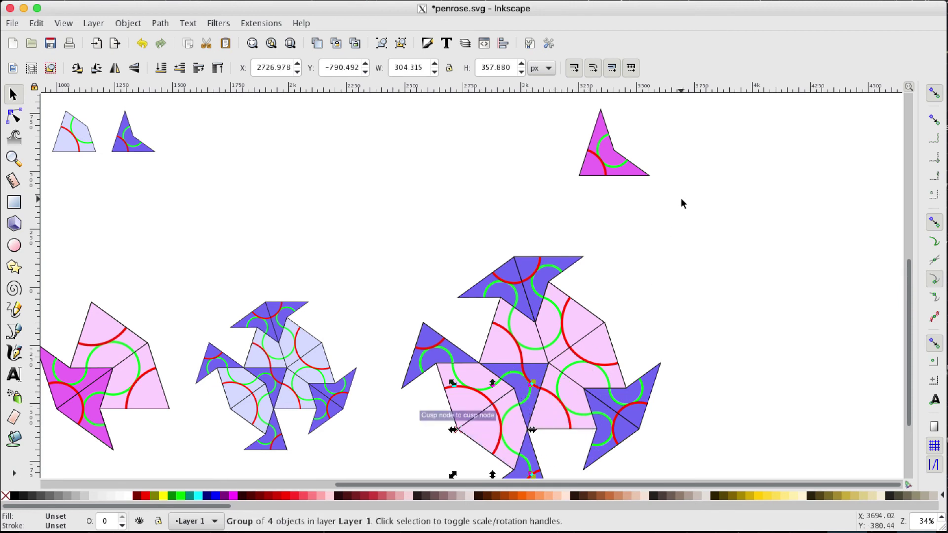
- Rotate and duplicate the magenta dart to cover the two blue darts at the top of the enlarged group
{"action": "left_click", "coordinate": [610, 157]}
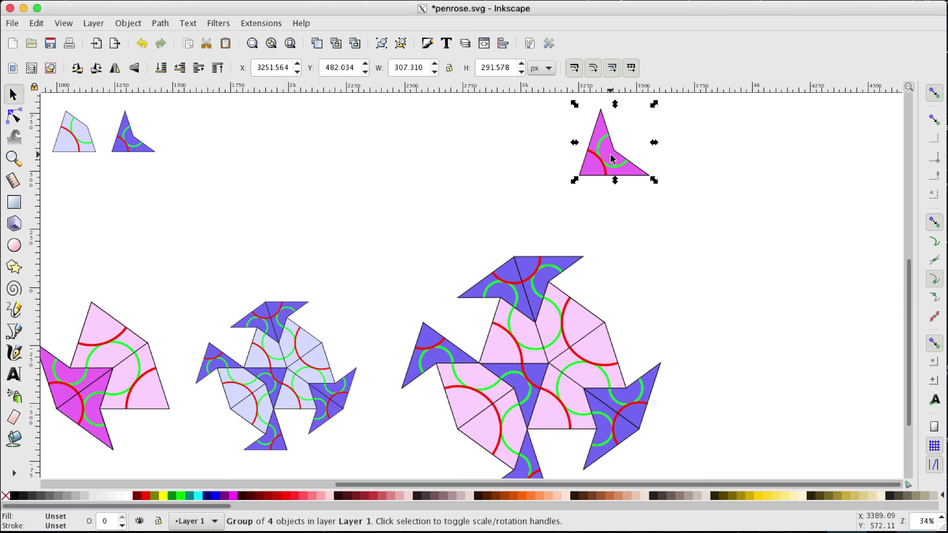
{"action": "left_click", "coordinate": [611, 158]}
{"action": "left_click_drag", "start_coordinate": [654, 105], "coordinate": [602, 172]}
{"action": "left_click_drag", "start_coordinate": [588, 132], "coordinate": [526, 274]}
{"action": "left_click", "coordinate": [589, 199]}
{"action": "left_click", "coordinate": [567, 202]}
{"action": "left_click", "coordinate": [526, 274]}
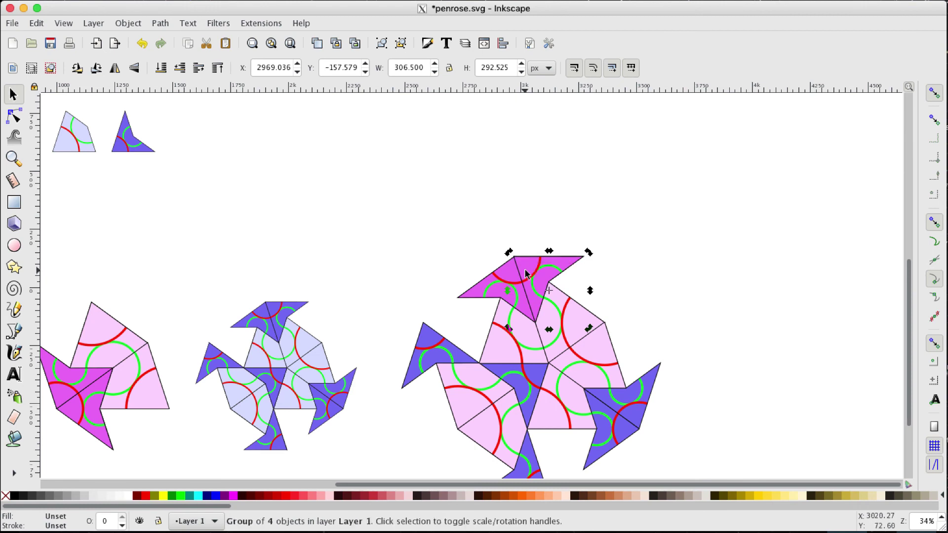
- Duplicate and rotate the magenta dart to cover the two blue darts on the right and the one in the centre
{"action": "key", "text": "ctrl+d"}
{"action": "left_click_drag", "start_coordinate": [527, 268], "coordinate": [697, 307]}
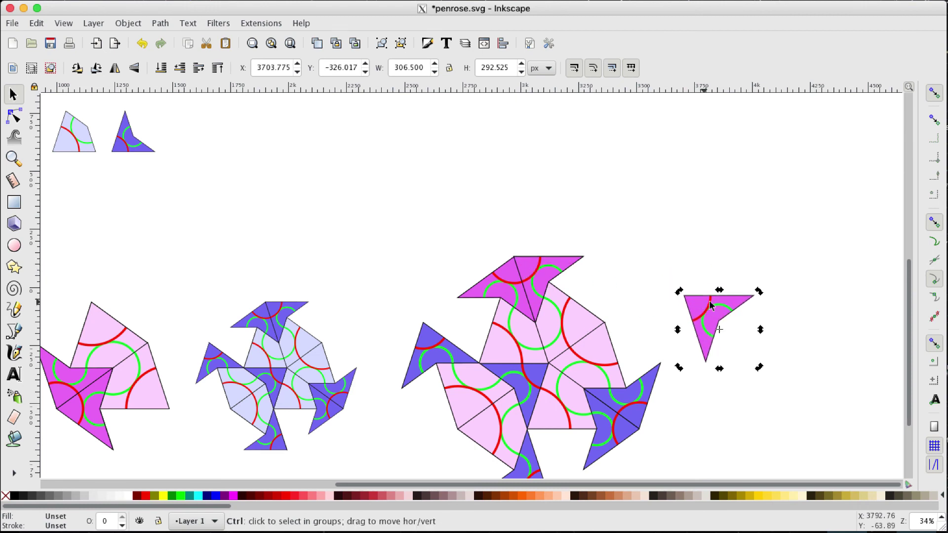
{"action": "left_click_drag", "start_coordinate": [760, 294], "coordinate": [696, 408]}
{"action": "left_click", "coordinate": [696, 407]}
{"action": "left_click_drag", "start_coordinate": [759, 363], "coordinate": [485, 396]}
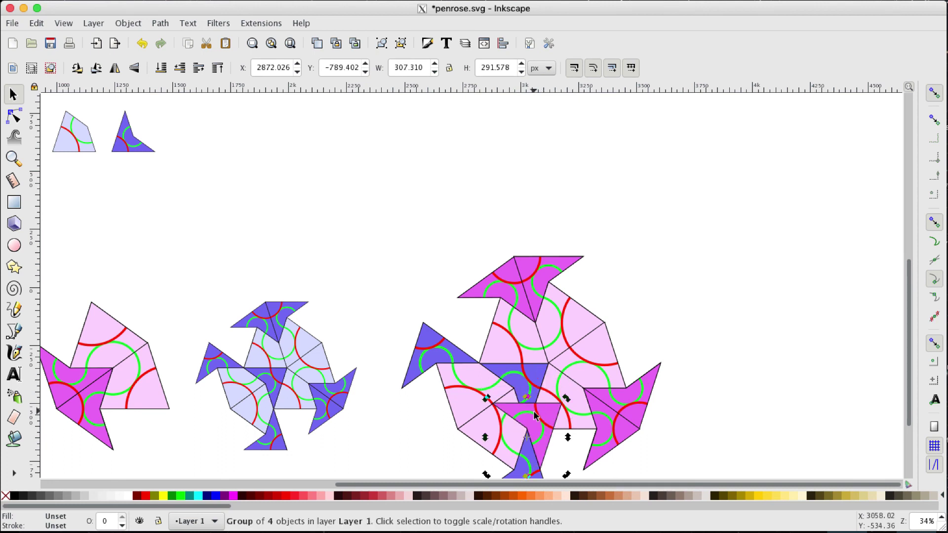
{"action": "left_click_drag", "start_coordinate": [536, 413], "coordinate": [527, 385]}
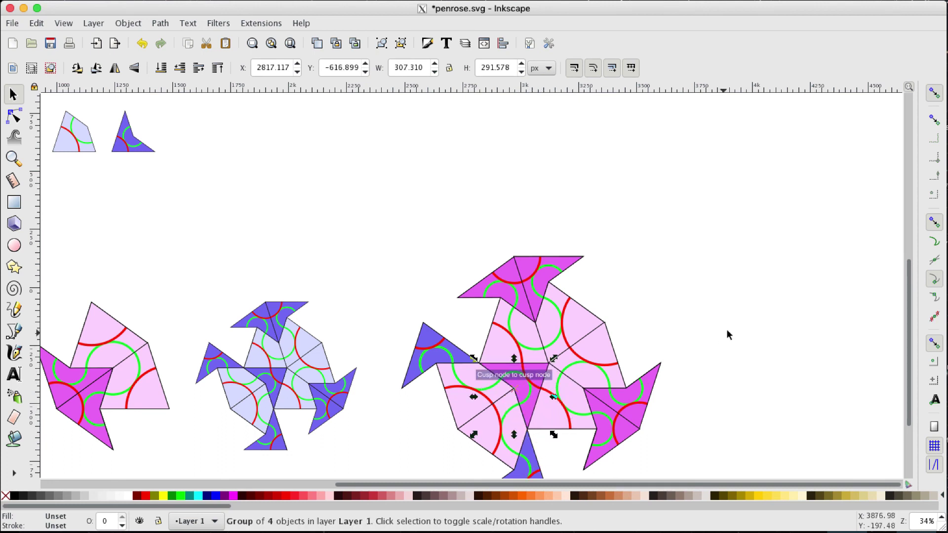
- Duplicate the magenta dart and rotate it to cover the blue dart on the far left of the enlarged group
{"action": "scroll", "coordinate": [727, 328], "scroll_direction": "down", "scroll_amount": 5}
{"action": "scroll", "coordinate": [727, 328], "scroll_direction": "right", "scroll_amount": 1}
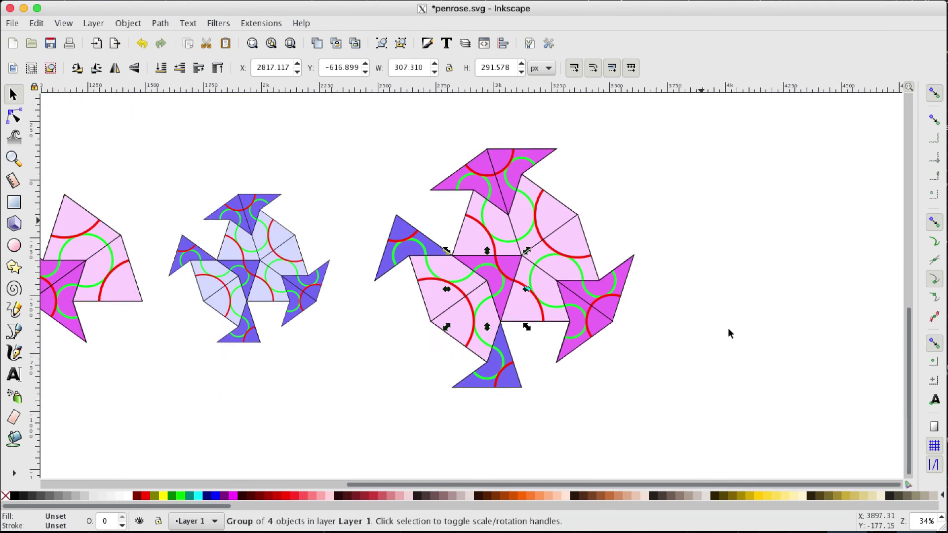
{"action": "left_click_drag", "start_coordinate": [495, 287], "coordinate": [402, 216]}
{"action": "left_click", "coordinate": [403, 215]}
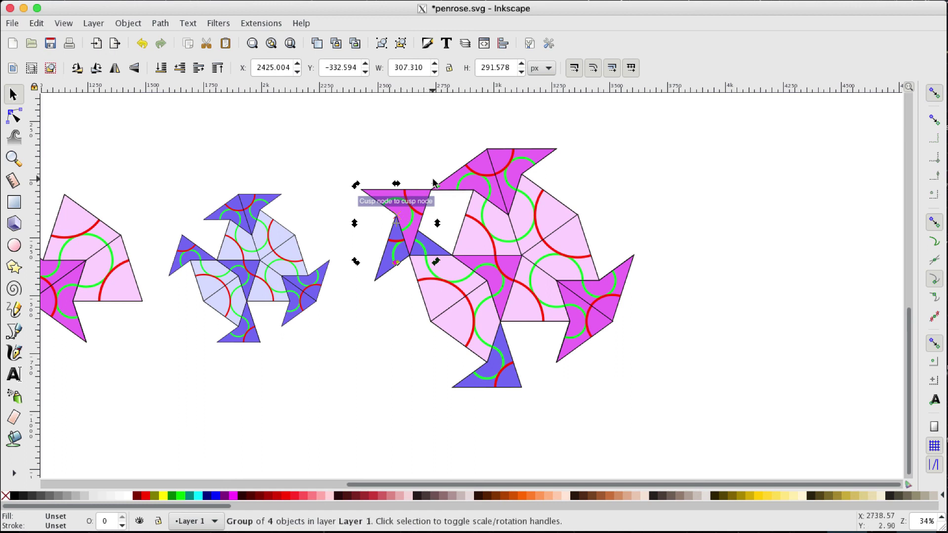
{"action": "left_click_drag", "start_coordinate": [427, 185], "coordinate": [408, 385]}
- Rotate another magenta dart copy and snap it over the remaining blue dart at the bottom of the enlarged group
{"action": "left_click_drag", "start_coordinate": [466, 364], "coordinate": [414, 412]}
{"action": "left_click", "coordinate": [390, 404], "text": "ctrl"}
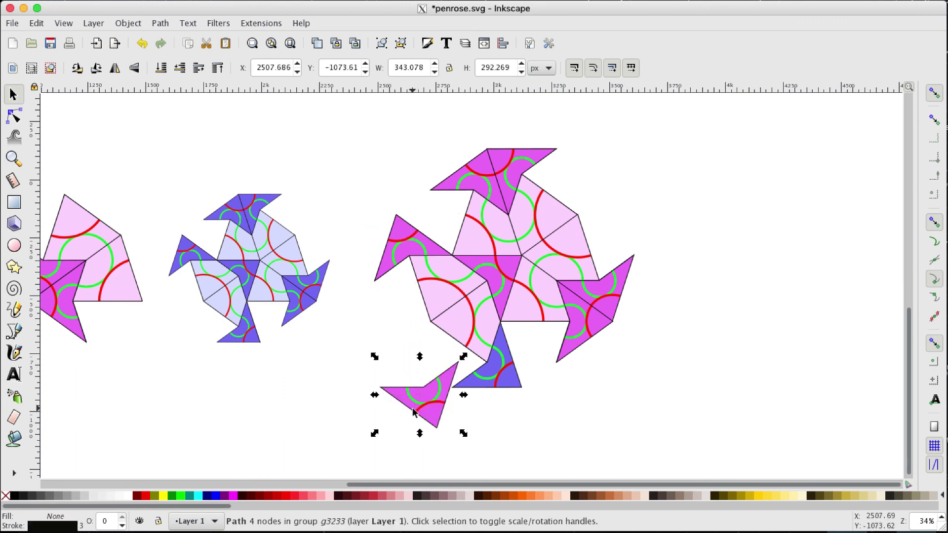
{"action": "left_click", "coordinate": [413, 403]}
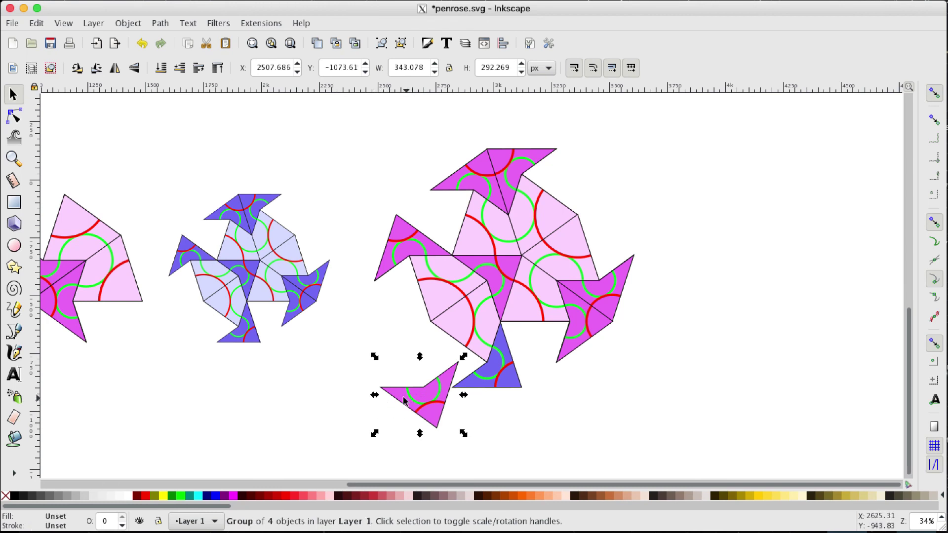
{"action": "left_click", "coordinate": [402, 398]}
{"action": "left_click_drag", "start_coordinate": [375, 434], "coordinate": [395, 450]}
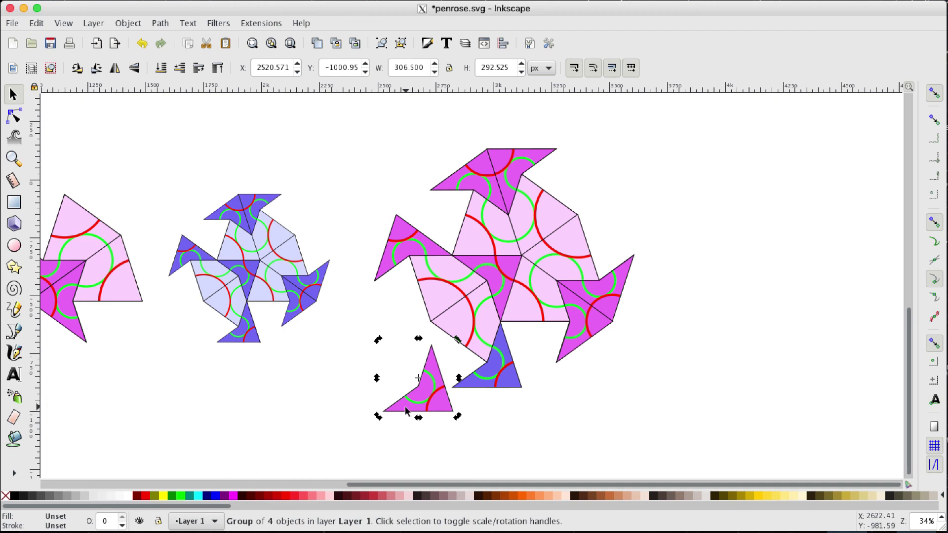
{"action": "left_click_drag", "start_coordinate": [414, 408], "coordinate": [476, 380]}
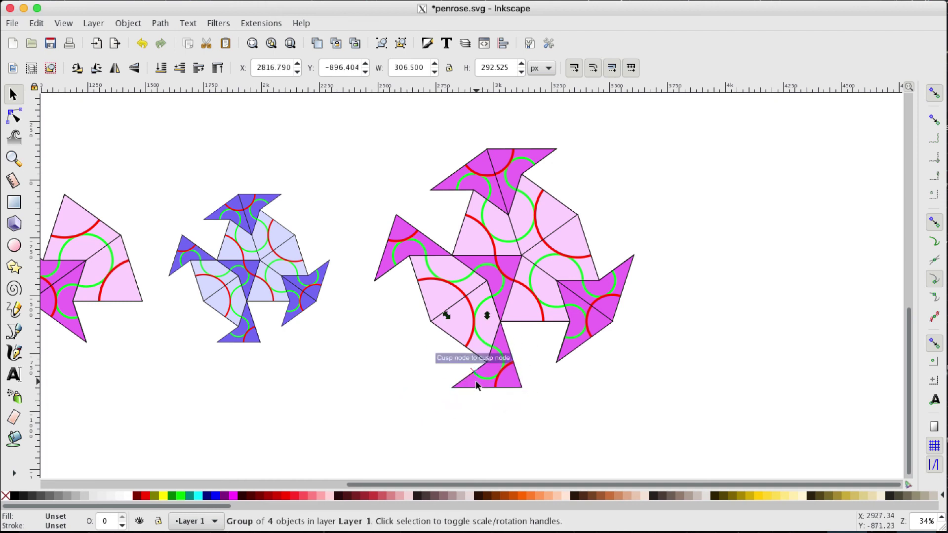
- Group all the pink kites and magenta darts of the rebuilt tiling and deselect the group
{"action": "left_click_drag", "start_coordinate": [457, 121], "coordinate": [351, 419]}
{"action": "key", "text": "ctrl+g"}
{"action": "key", "text": "Escape"}
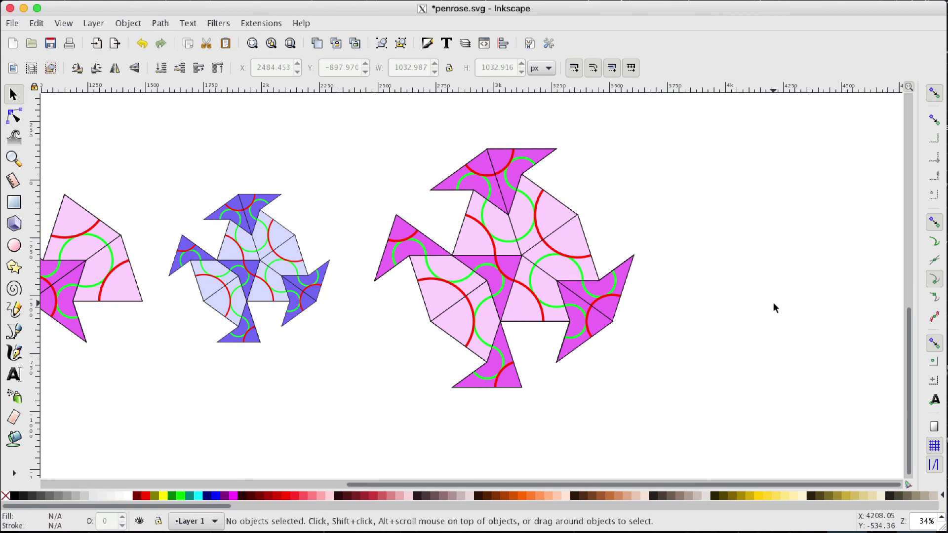
{"action": "key", "text": "minus"}
{"action": "key", "text": "minus"}
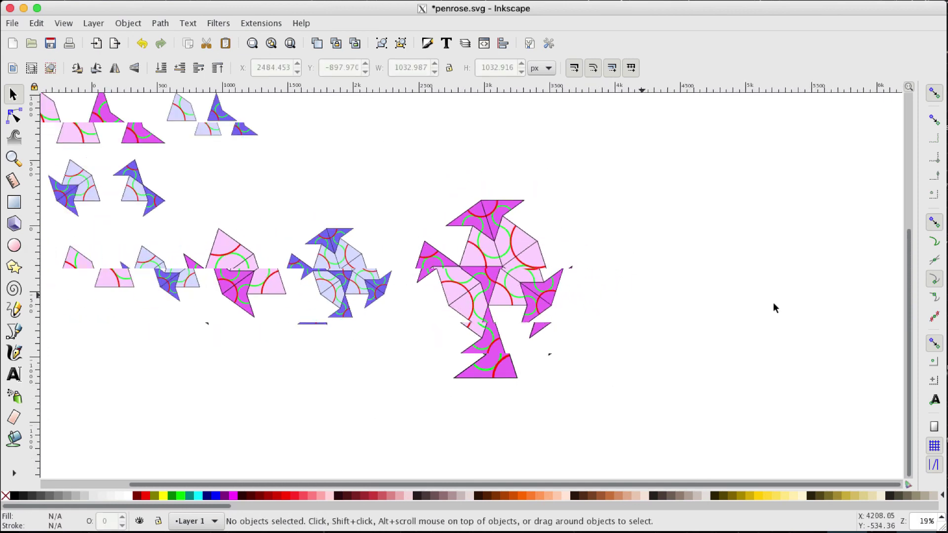
{"action": "scroll", "coordinate": [531, 355], "scroll_direction": "left", "scroll_amount": 5}
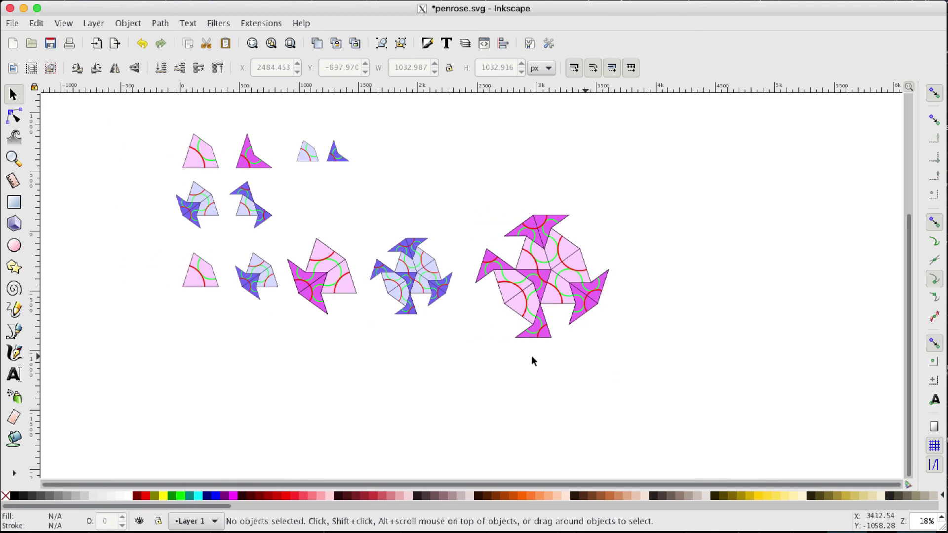